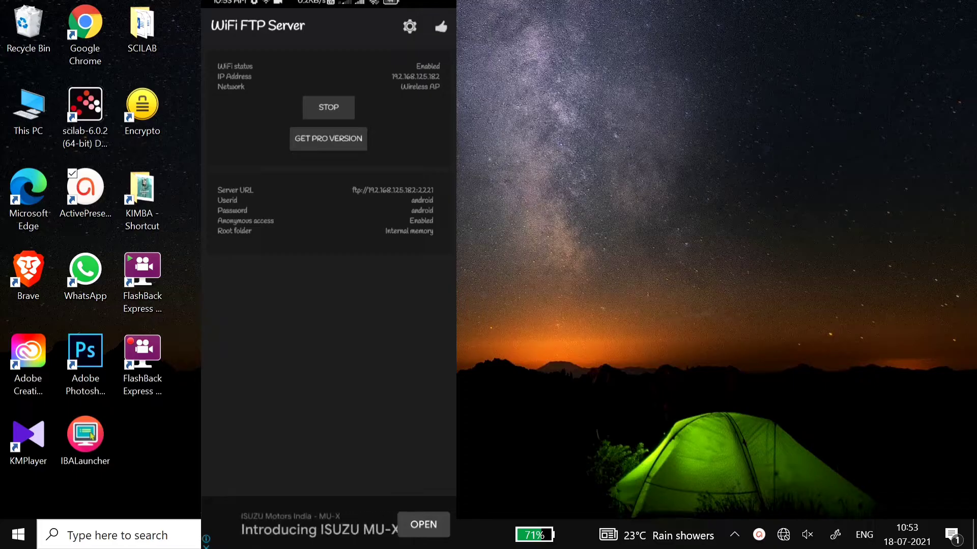
# Connect the computer to the open Wi-Fi network KIMBA.
pyautogui.click(785, 535)
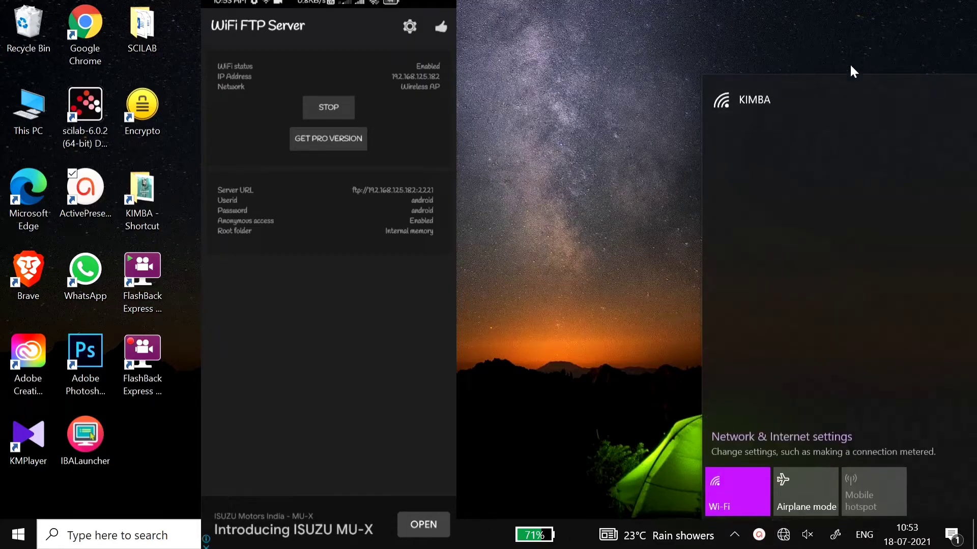
pyautogui.click(837, 104)
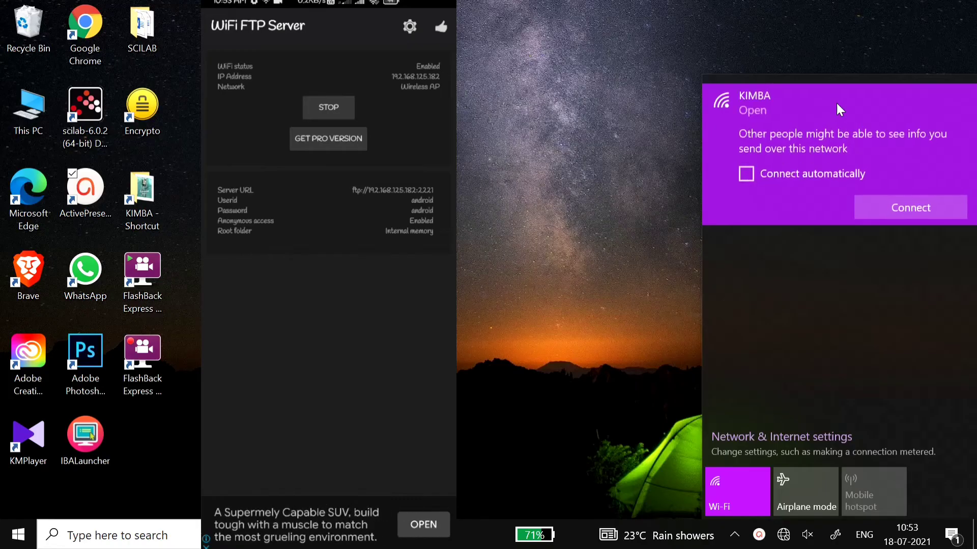
pyautogui.click(882, 204)
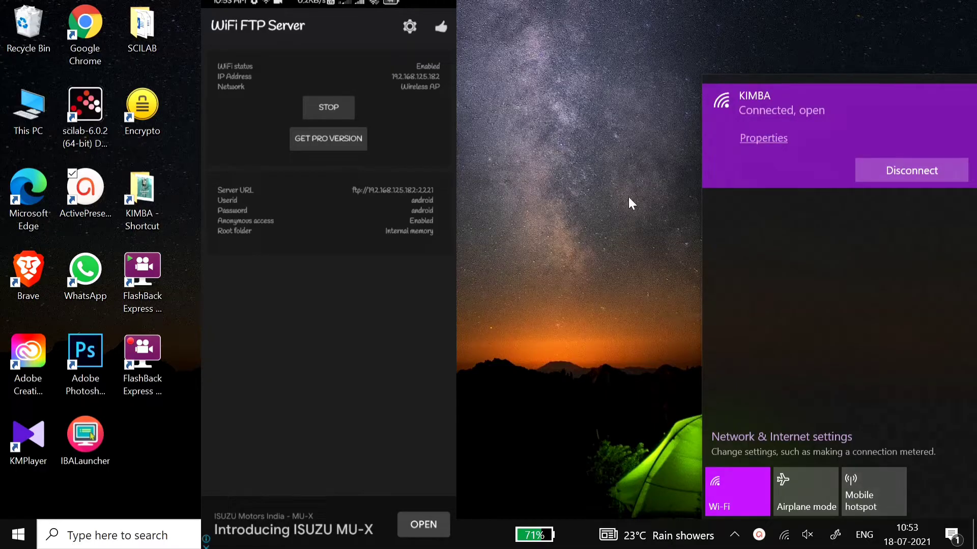
pyautogui.click(578, 174)
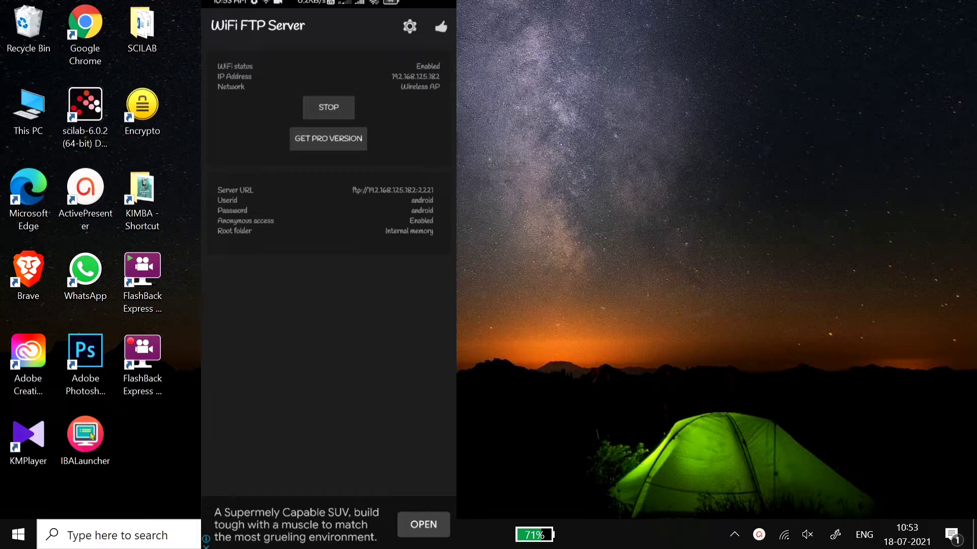
# Start adding a network location in This PC, choosing a custom network location as its type.
pyautogui.doubleClick(42, 105)
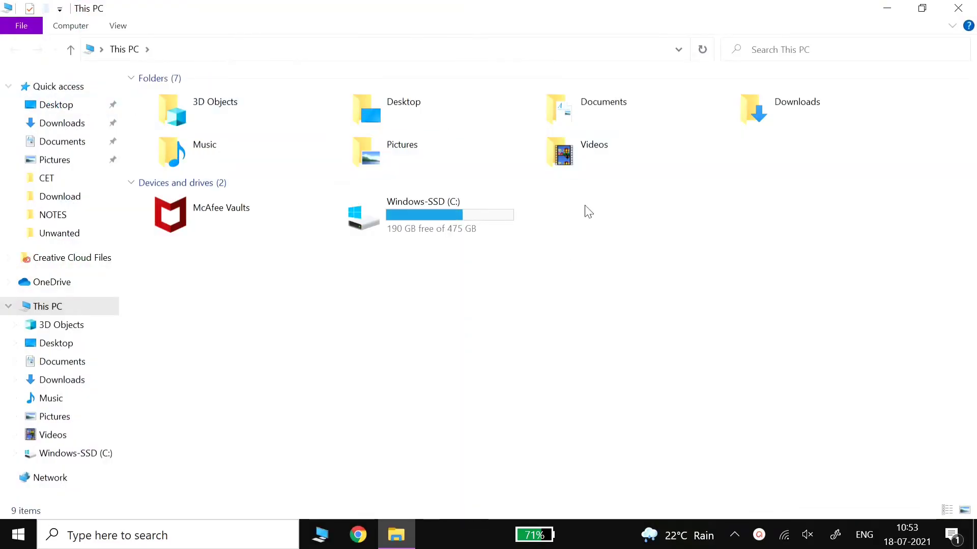
pyautogui.rightClick(676, 262)
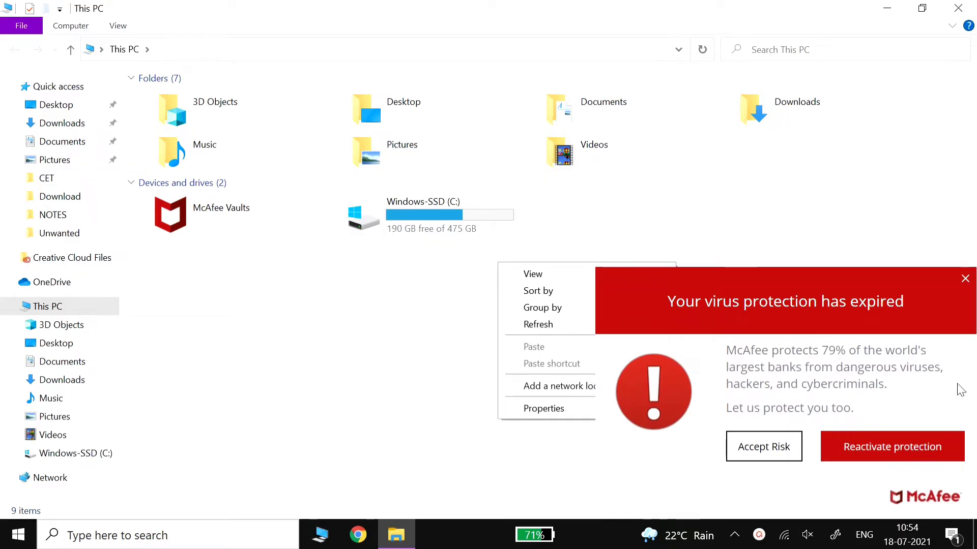
pyautogui.click(964, 279)
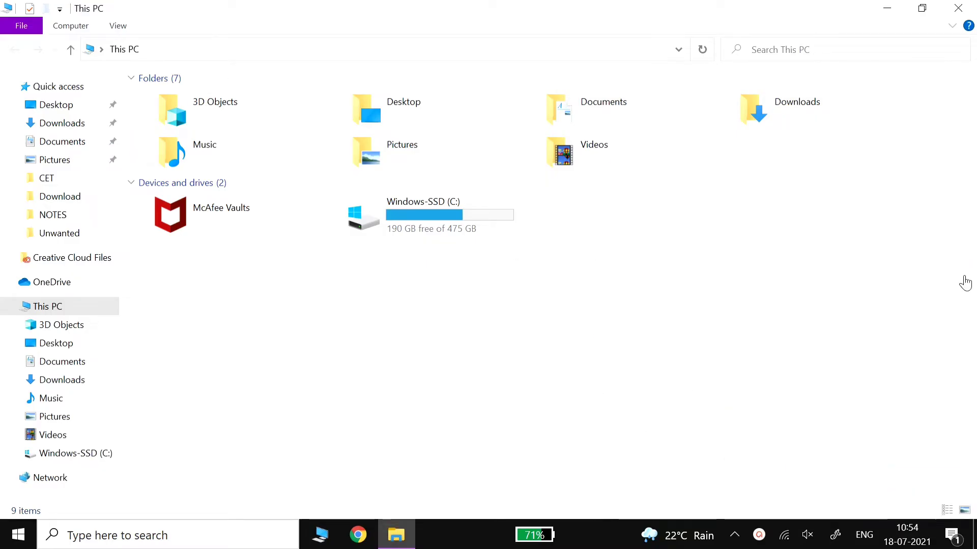
pyautogui.rightClick(543, 296)
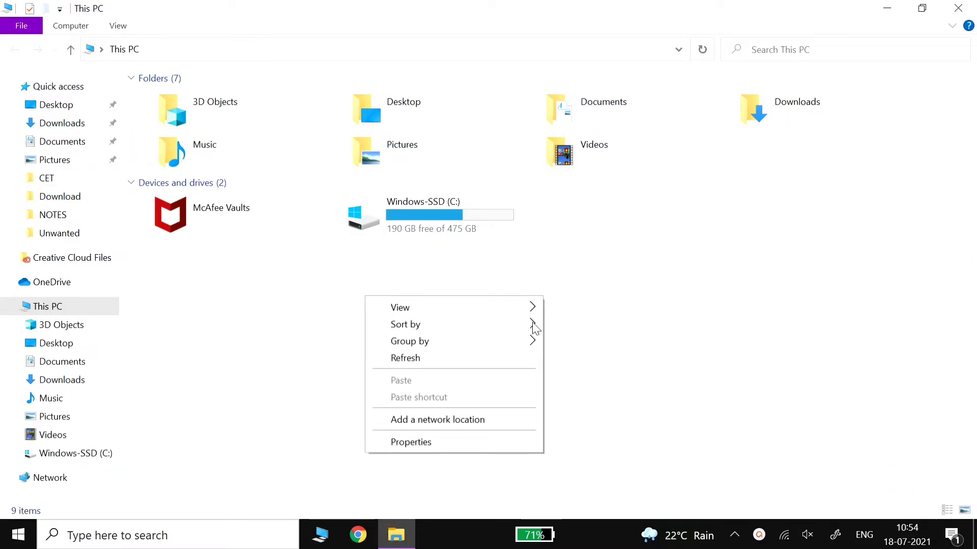
pyautogui.click(468, 420)
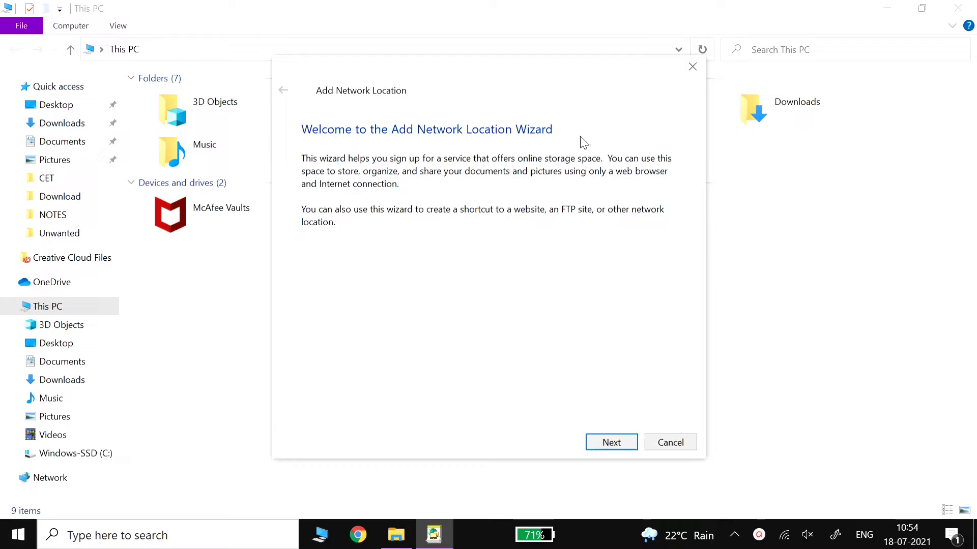
pyautogui.click(620, 443)
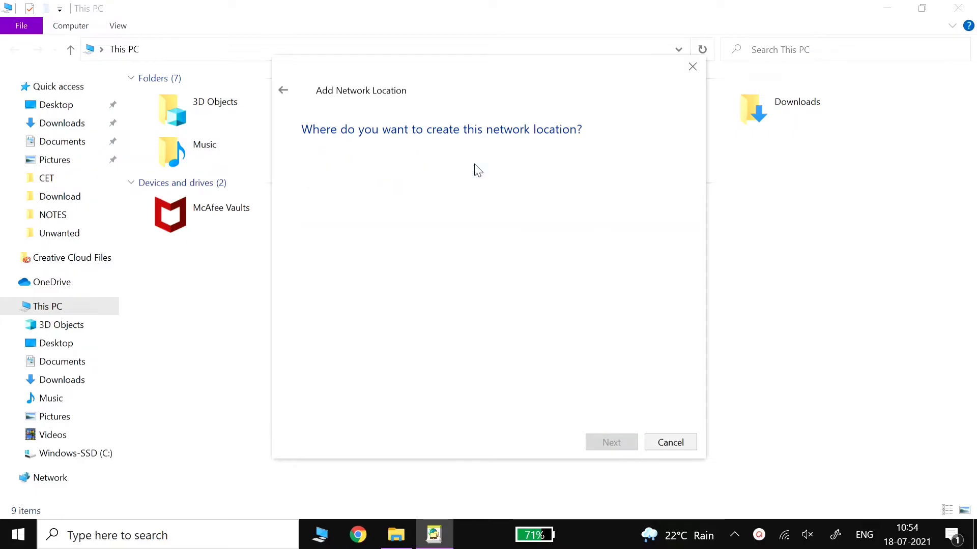
pyautogui.click(474, 164)
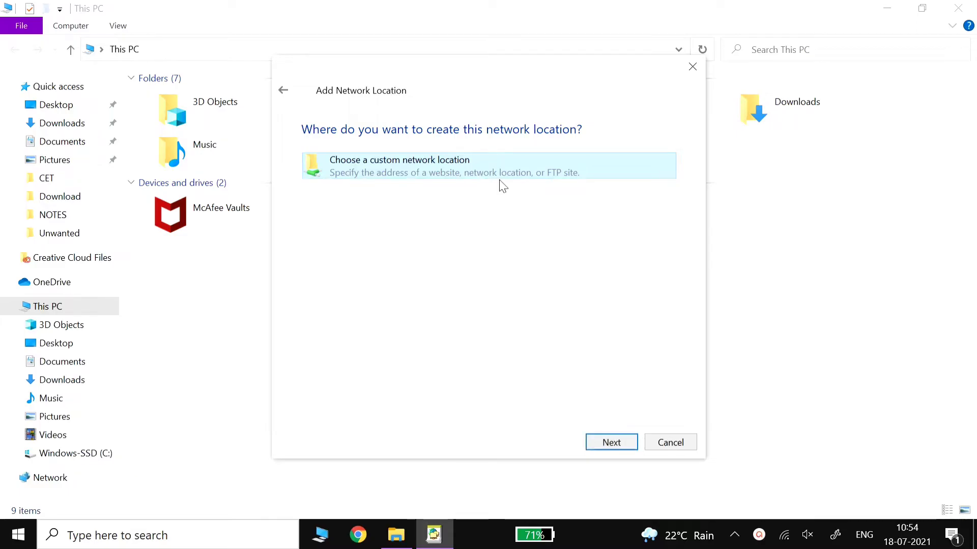
pyautogui.click(610, 442)
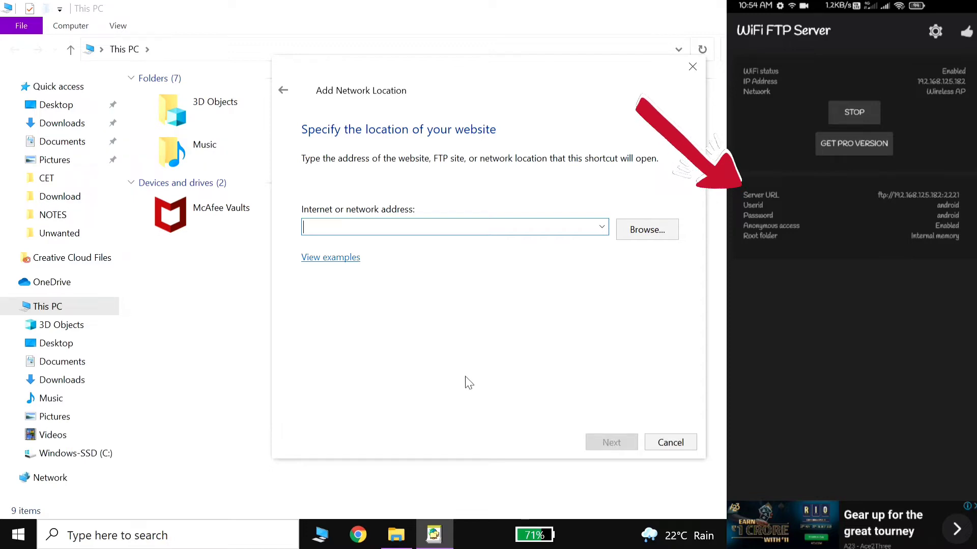
# Set the network location's address to ftp://192.168.125.182:2221.
pyautogui.write('ft')
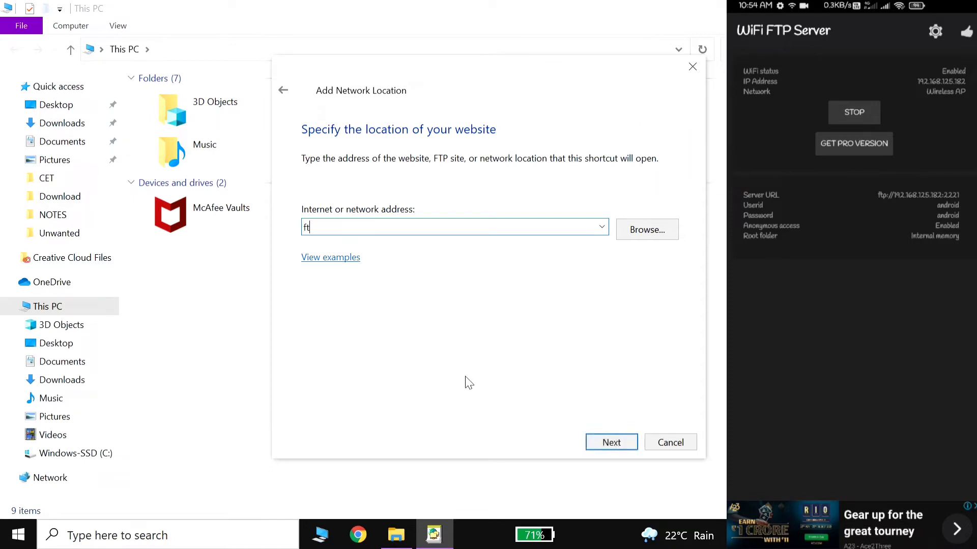
pyautogui.write('p://192.168.125.182:')
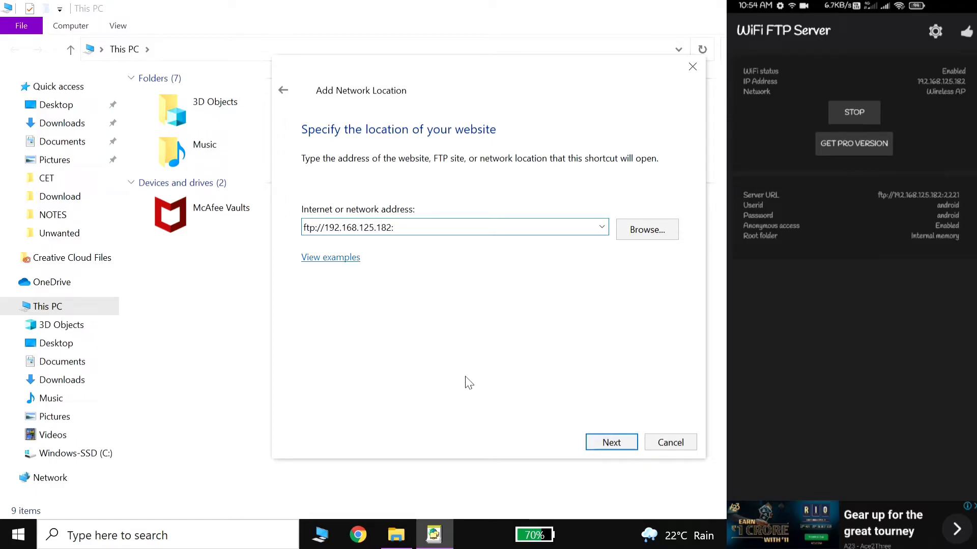
pyautogui.write('2221')
pyautogui.click(610, 445)
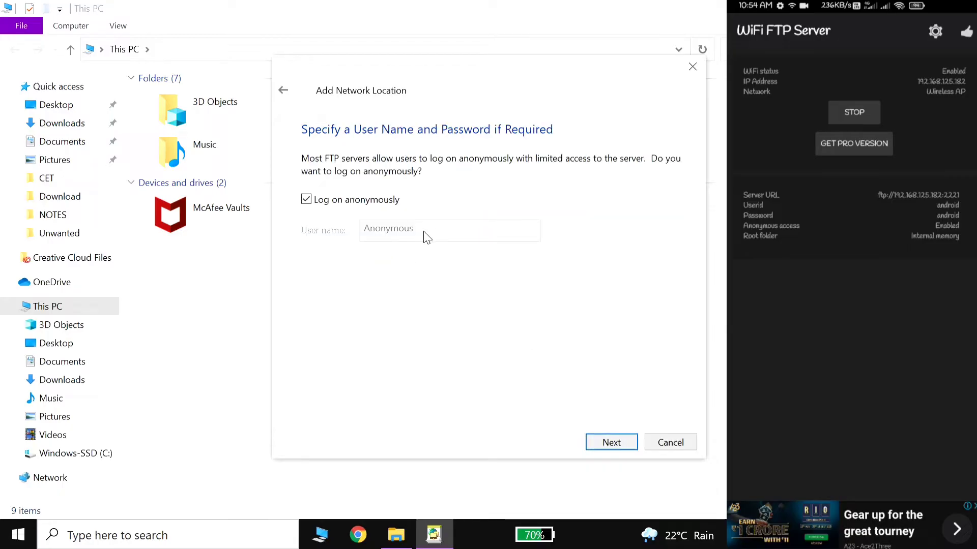
# Finish creating the network location with anonymous logon and the suggested name 192.168.125.182, opening it on completion.
pyautogui.click(613, 442)
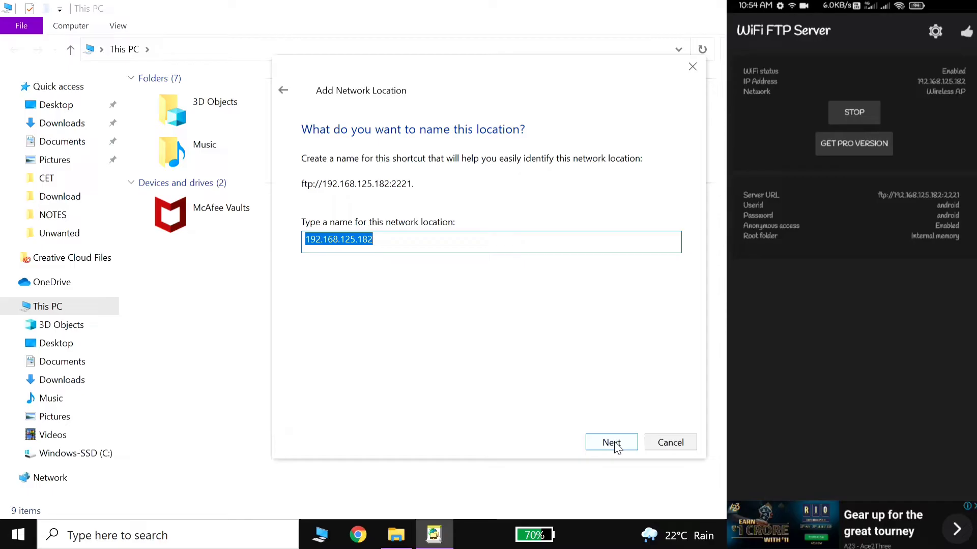
pyautogui.click(613, 443)
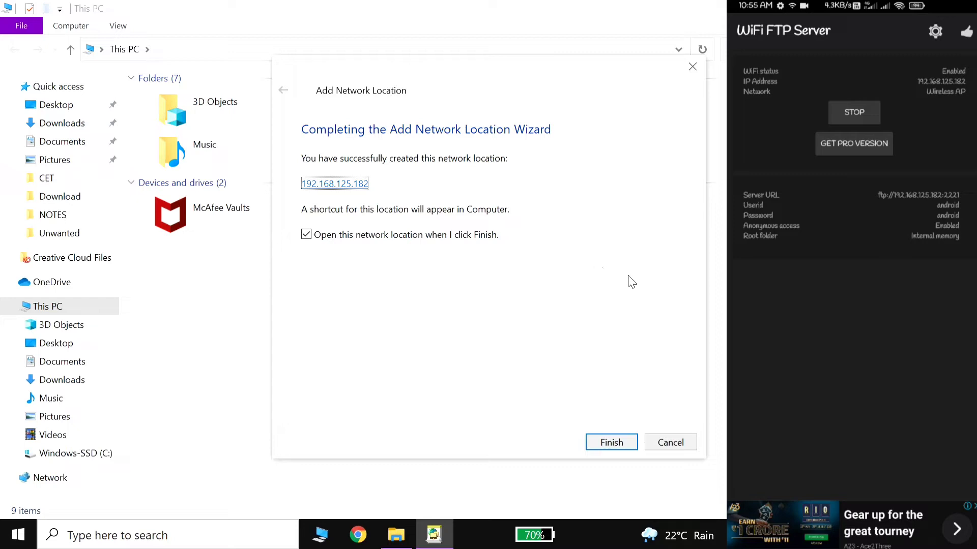
pyautogui.click(614, 444)
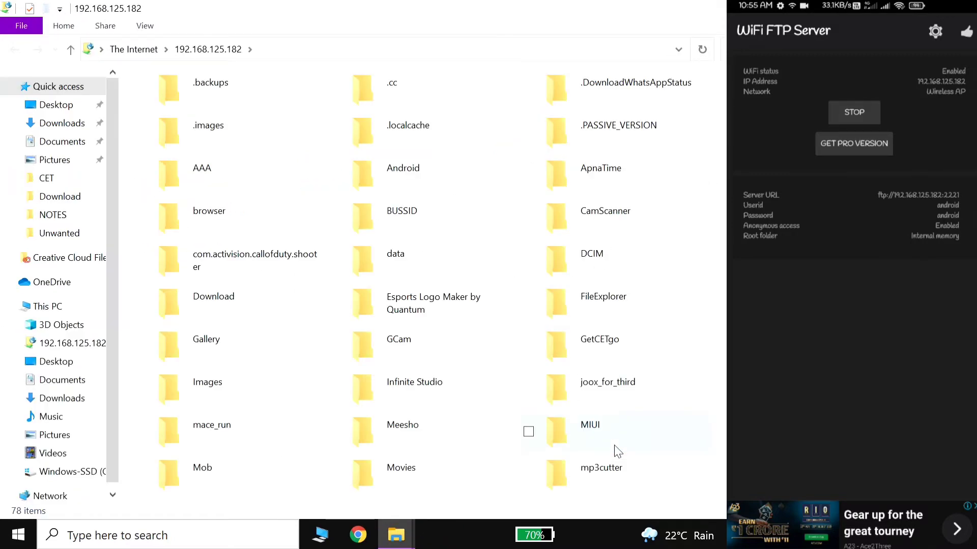
# Look through the phone's folders and files in the 192.168.125.182 network location.
pyautogui.click(548, 362)
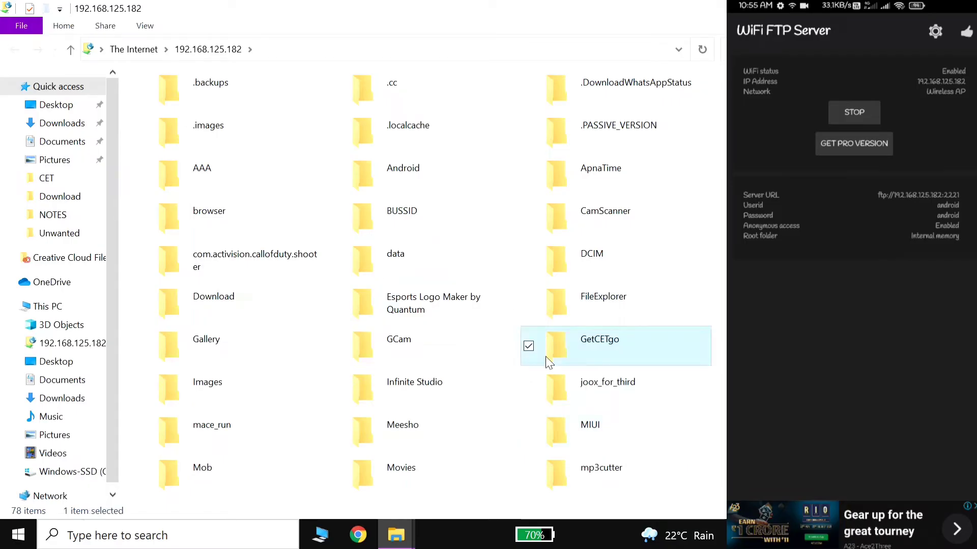
pyautogui.scroll(-5, 335, 400)
pyautogui.scroll(5, 334, 400)
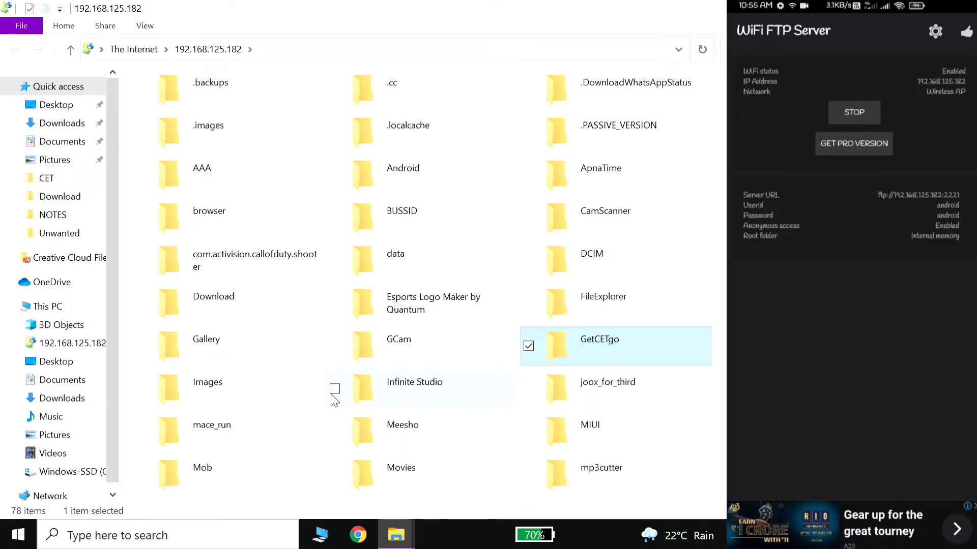
pyautogui.click(300, 237)
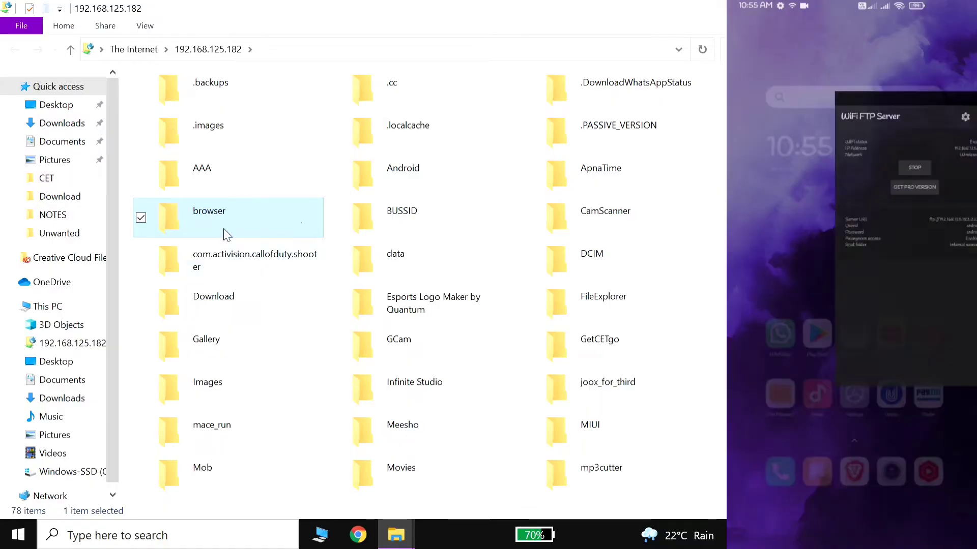
pyautogui.scroll(-2, 298, 223)
pyautogui.scroll(-2, 298, 221)
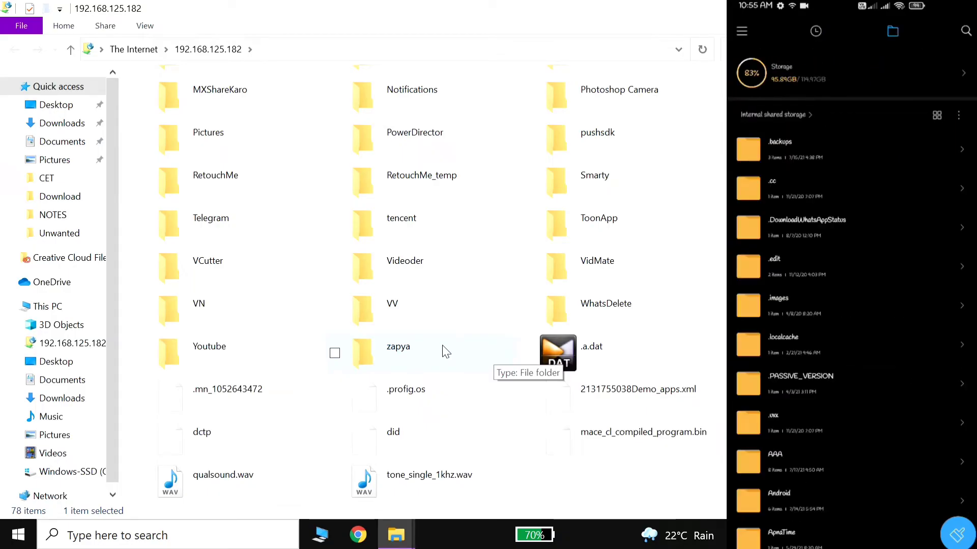
pyautogui.scroll(5, 529, 256)
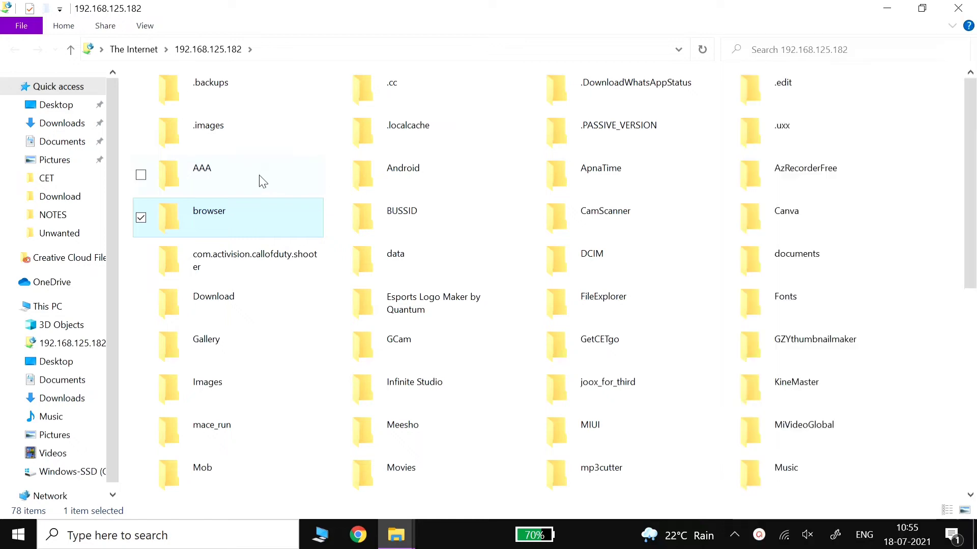
# Copy the video Untitled5.mp4 from the phone's AAA folder.
pyautogui.doubleClick(260, 177)
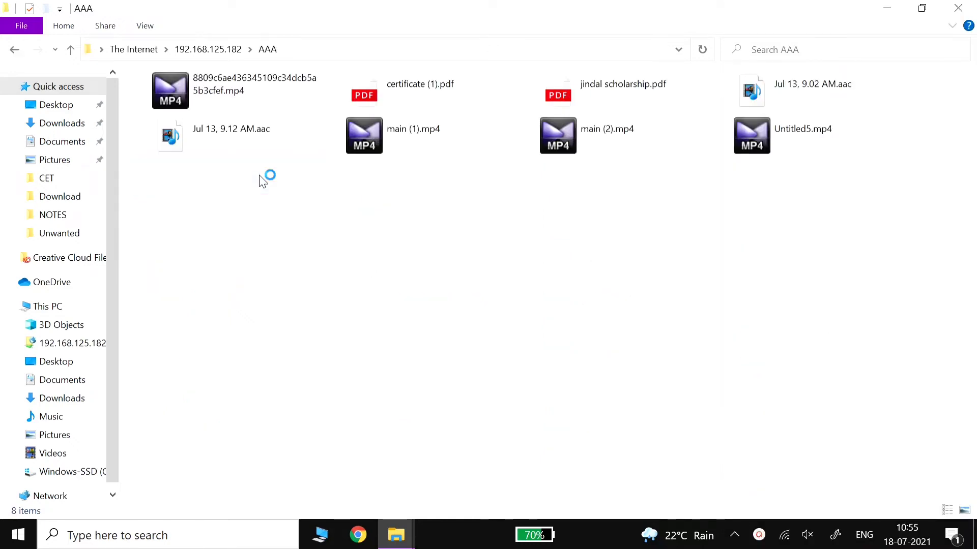
pyautogui.rightClick(783, 142)
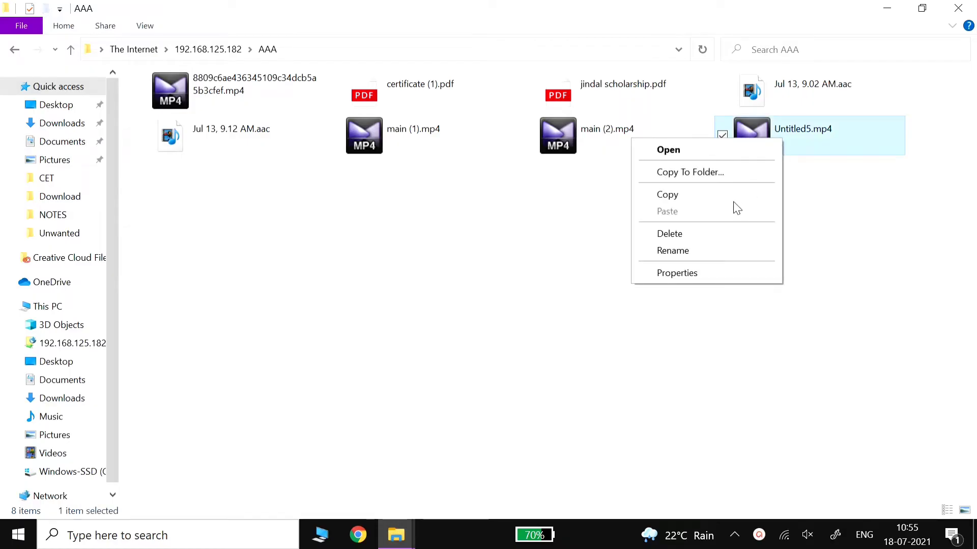
pyautogui.click(701, 198)
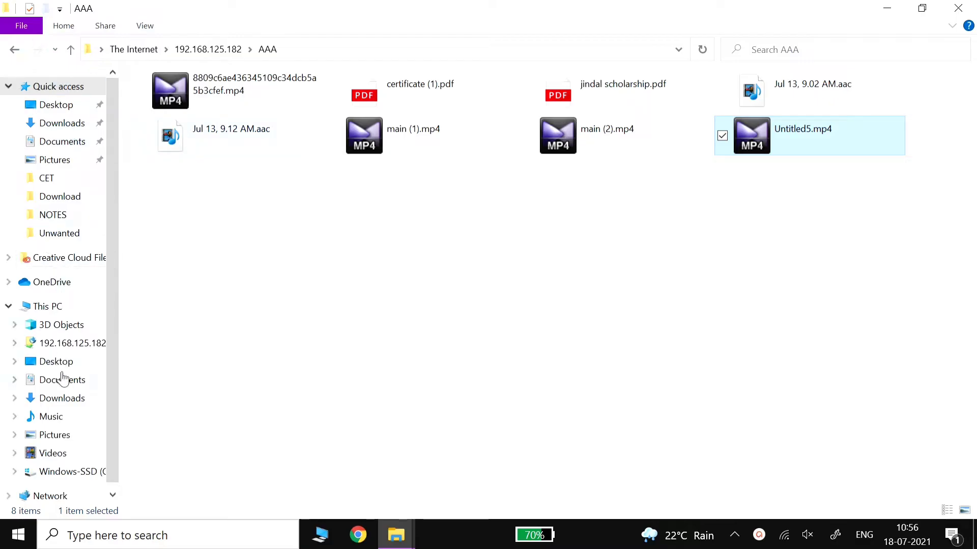
# Paste the copied video into the KIMBA folder on the Windows-SSD (C:) drive.
pyautogui.click(59, 476)
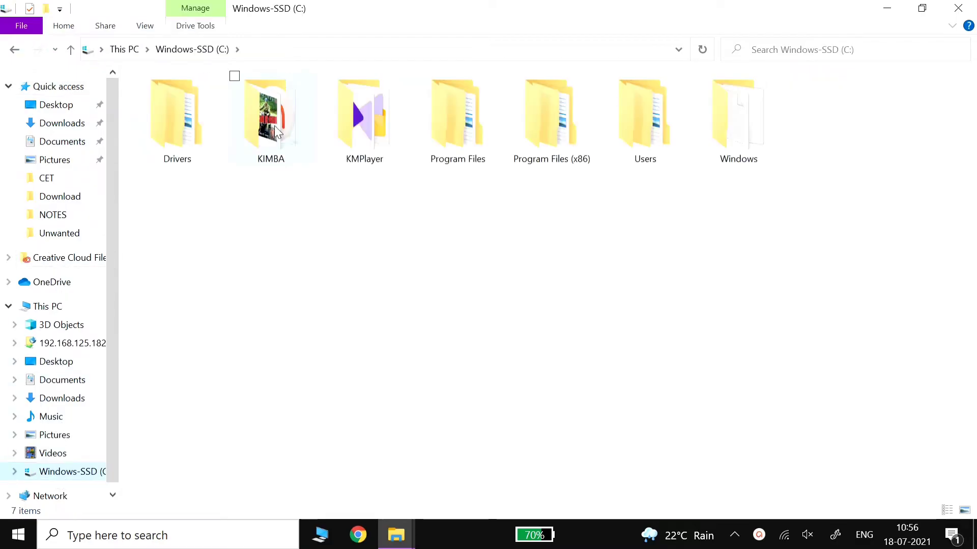
pyautogui.doubleClick(264, 142)
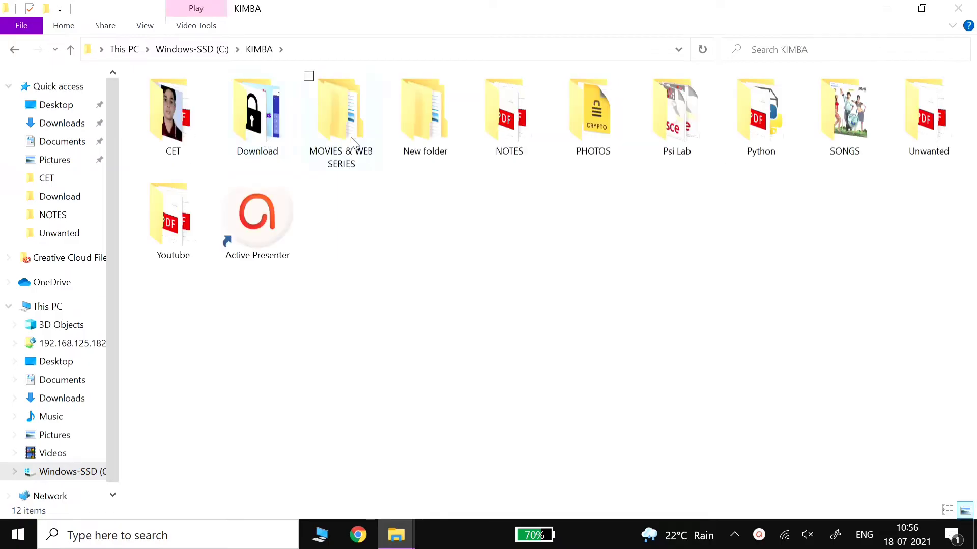
pyautogui.rightClick(493, 270)
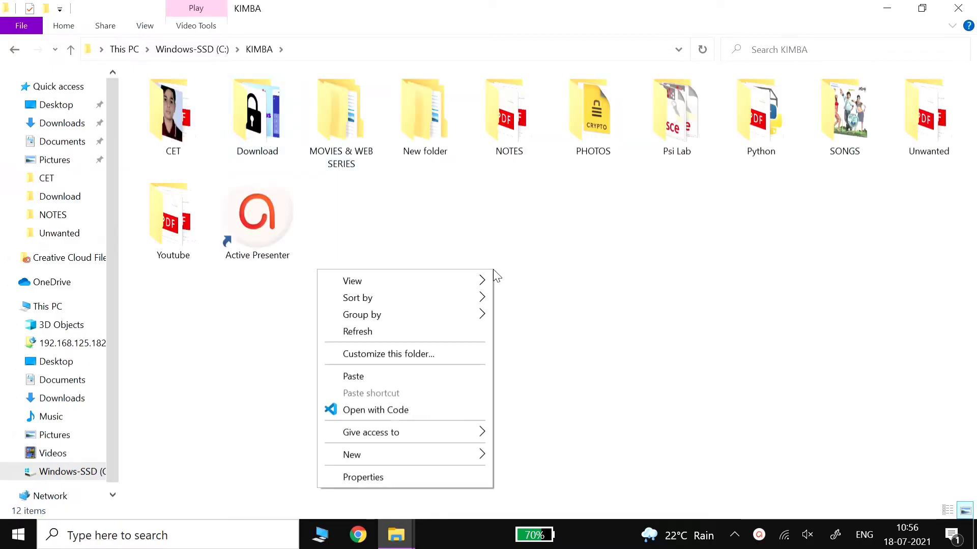
pyautogui.click(407, 379)
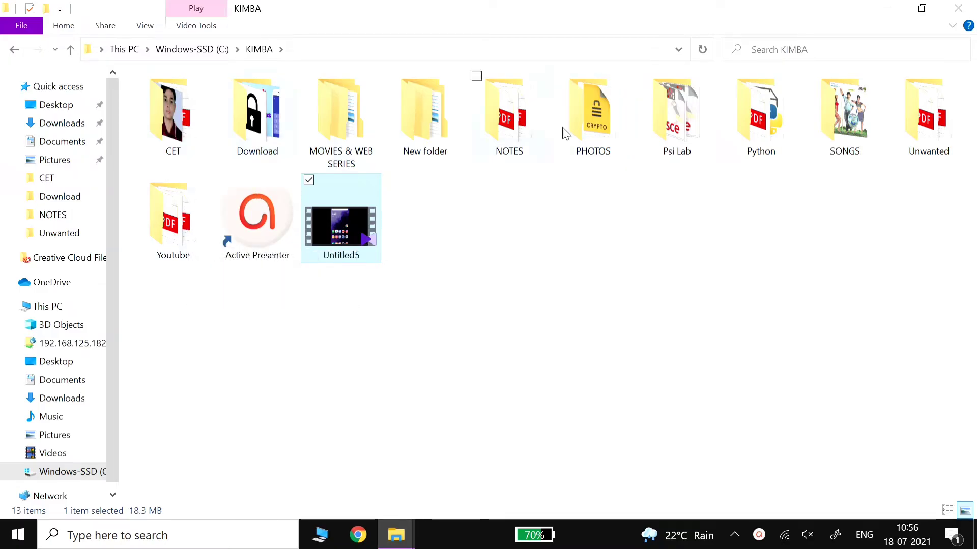
# Copy the Degree folder from the PHOTOS folder inside KIMBA.
pyautogui.doubleClick(586, 145)
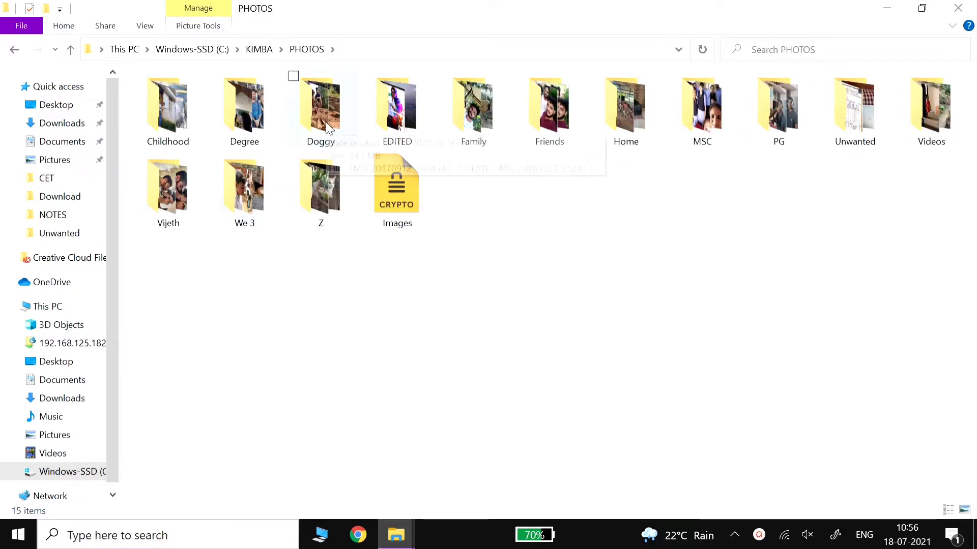
pyautogui.click(245, 138)
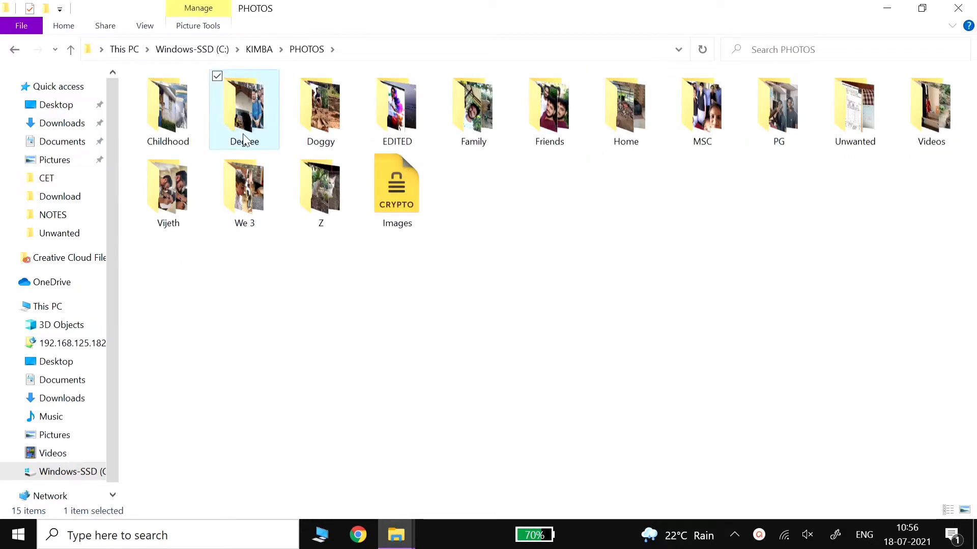
pyautogui.rightClick(244, 138)
pyautogui.click(136, 412)
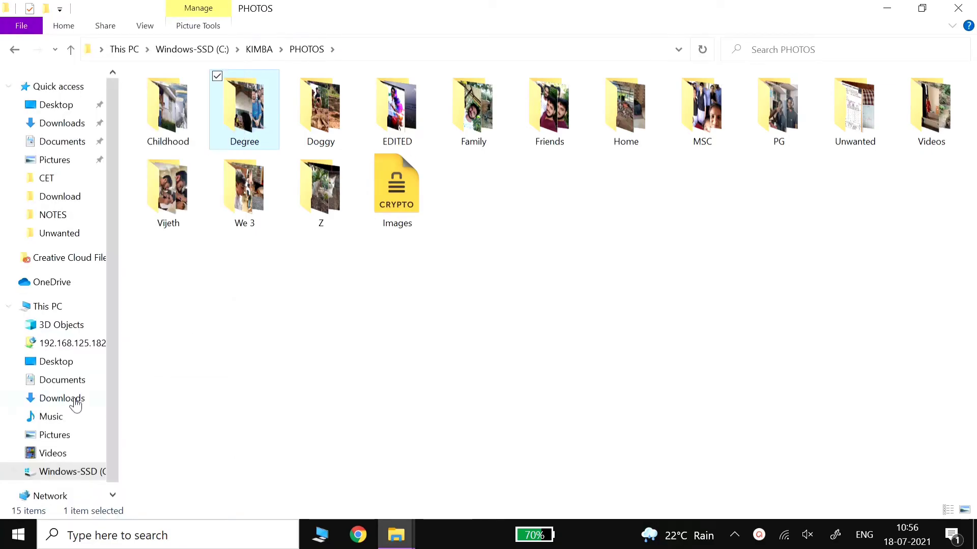
# Paste the copied Degree folder into the phone's AAA folder in the 192.168.125.182 network location.
pyautogui.click(48, 306)
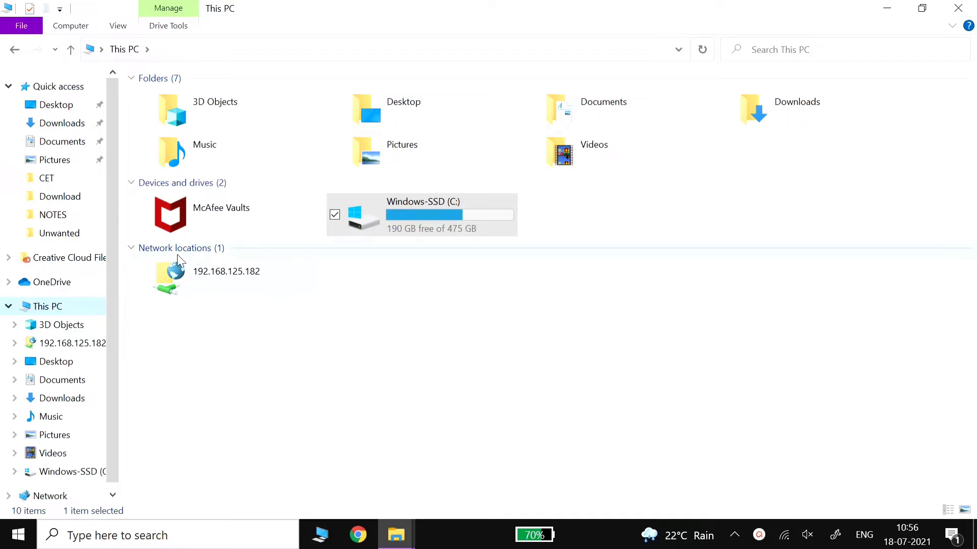
pyautogui.doubleClick(246, 277)
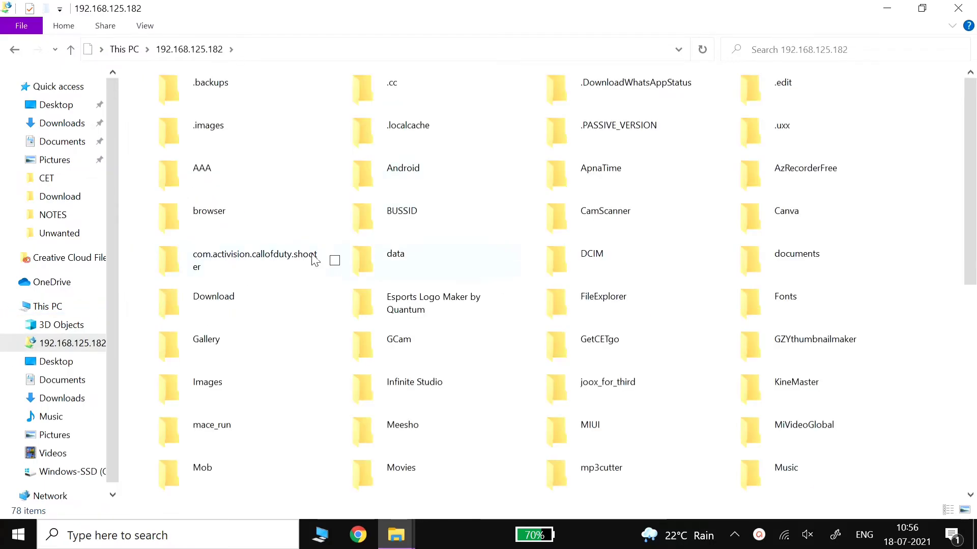
pyautogui.doubleClick(239, 182)
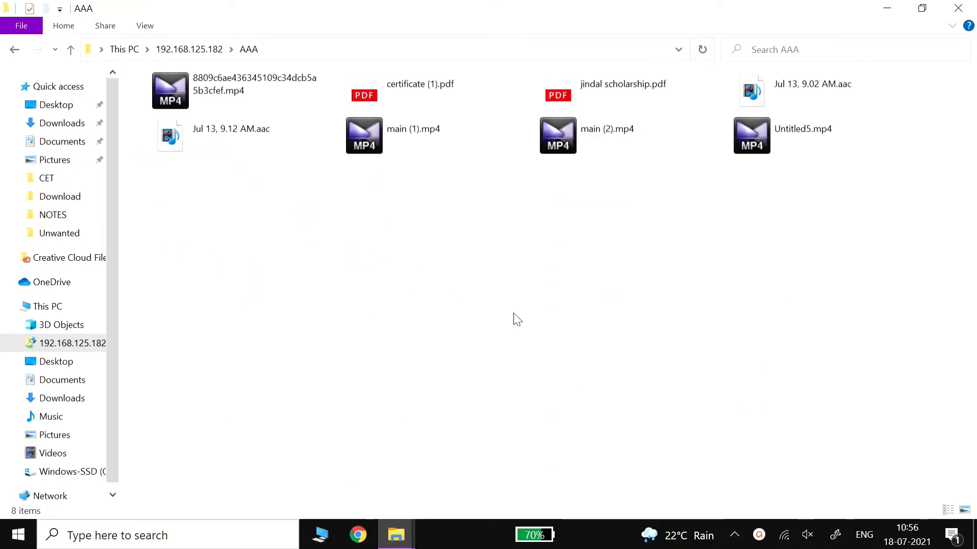
pyautogui.rightClick(514, 315)
pyautogui.click(454, 398)
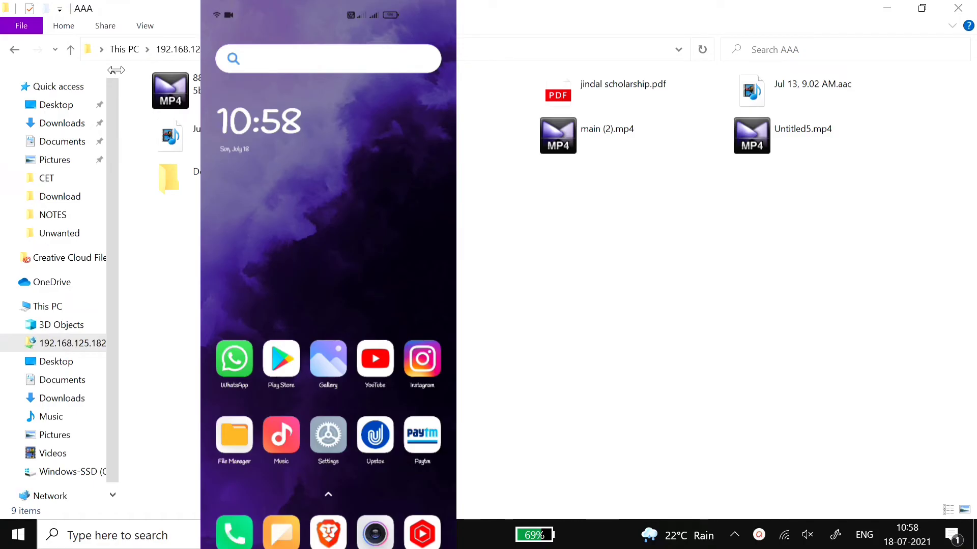
# Return to This PC, turn off the computer's Wi-Fi and refresh the view.
pyautogui.click(124, 50)
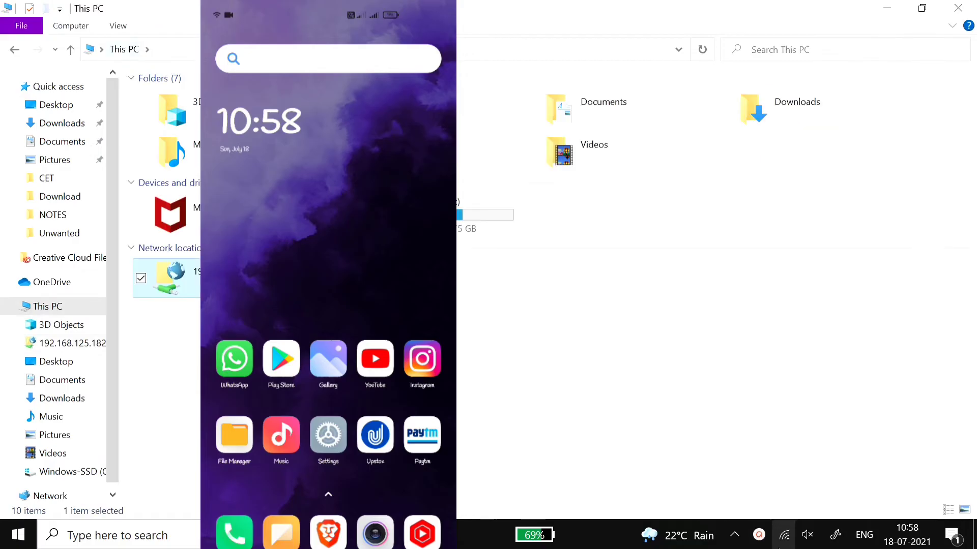
pyautogui.click(784, 535)
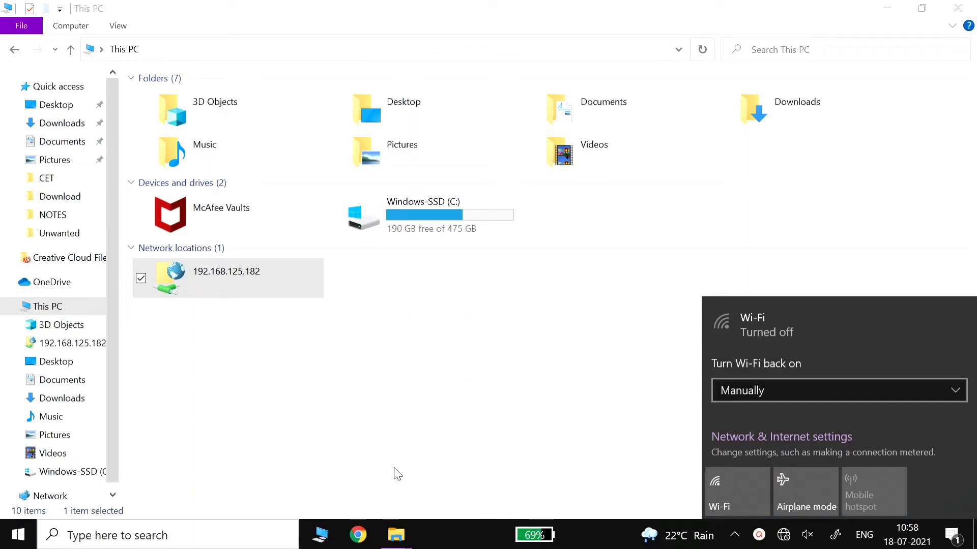
pyautogui.rightClick(364, 367)
pyautogui.click(257, 275)
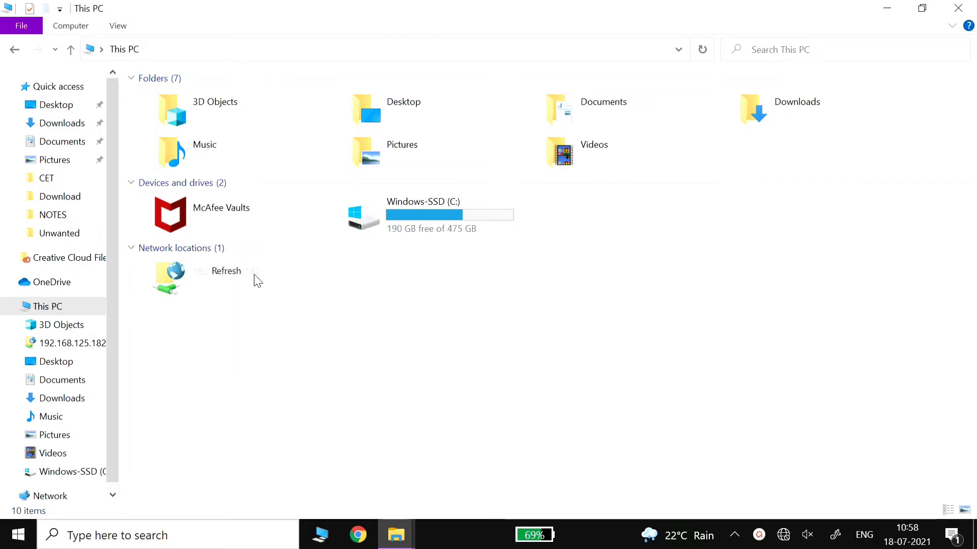
# With Wi-Fi off, try to open main (1).mp4 from the phone's AAA folder in Google Chrome.
pyautogui.doubleClick(227, 282)
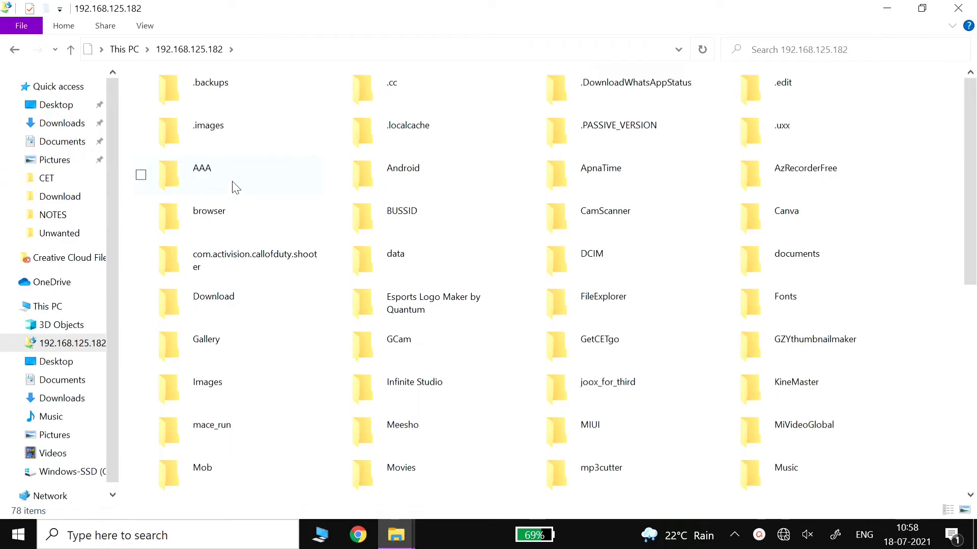
pyautogui.click(786, 539)
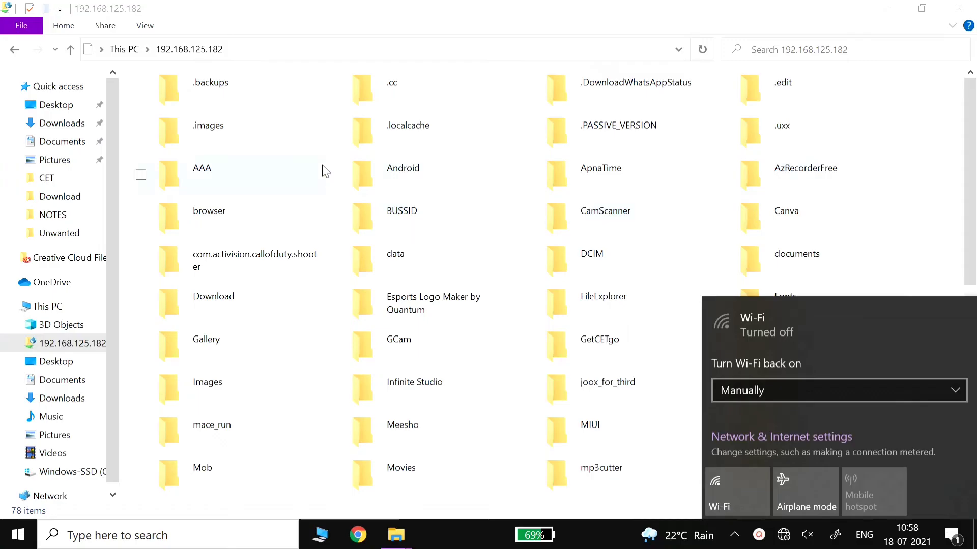
pyautogui.doubleClick(274, 172)
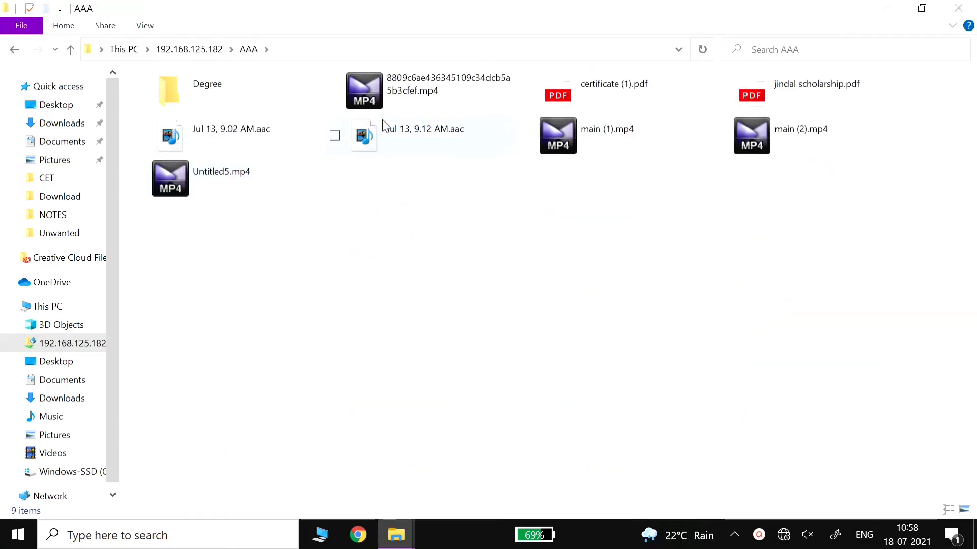
pyautogui.doubleClick(566, 136)
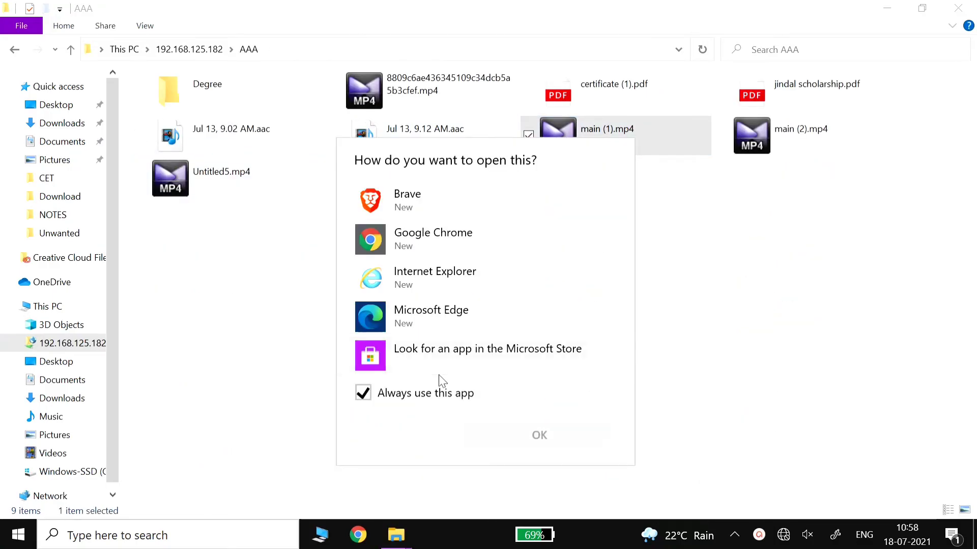
pyautogui.click(425, 244)
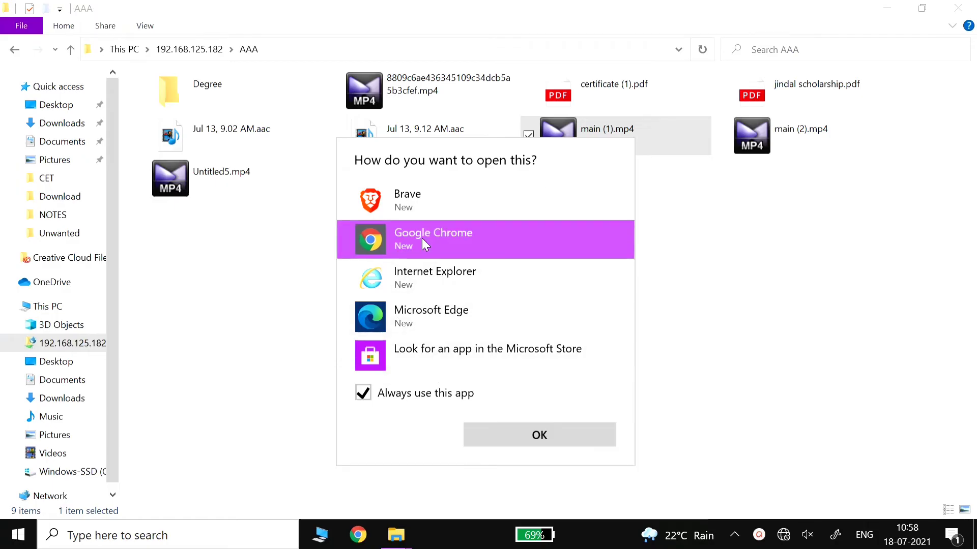
pyautogui.click(501, 438)
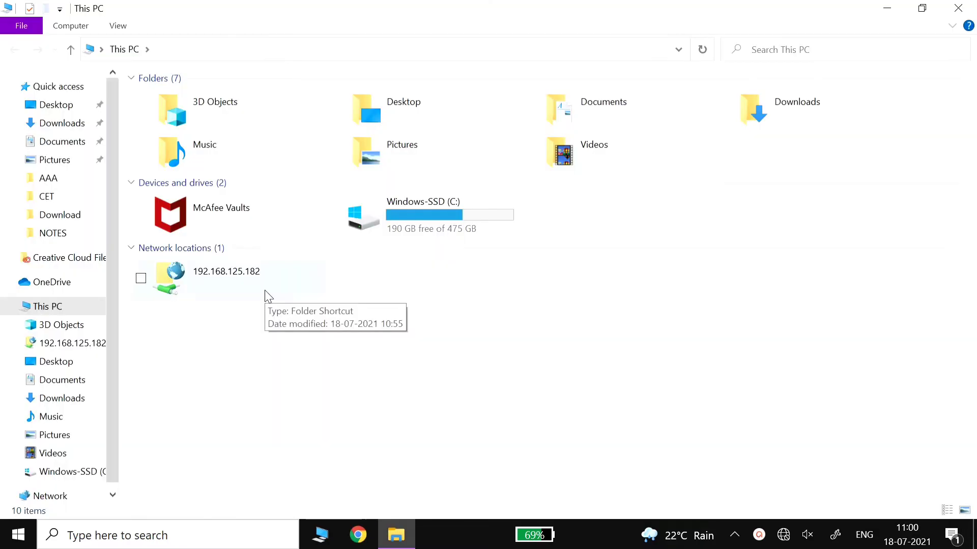
# Connect the computer to the KIMBA Wi-Fi network and check its connection status.
pyautogui.click(783, 538)
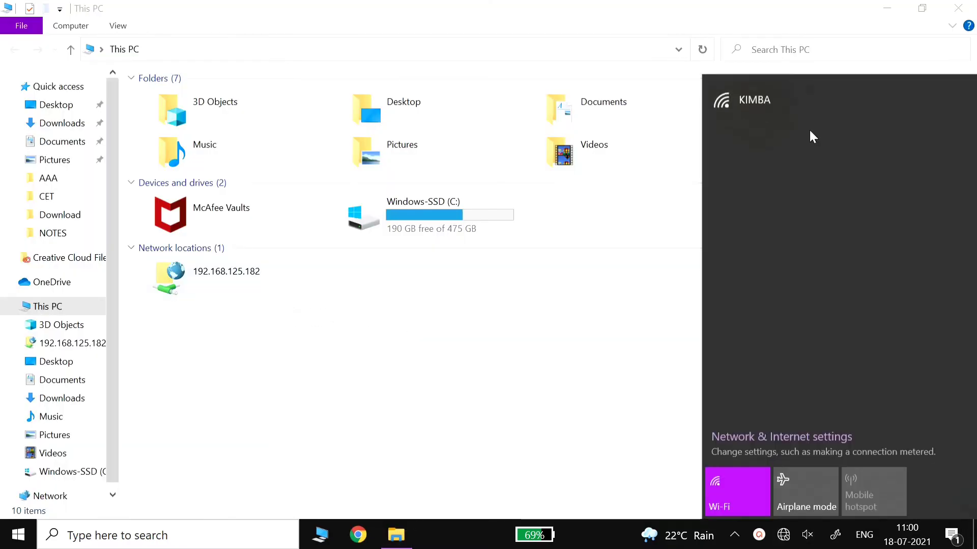
pyautogui.click(798, 109)
pyautogui.click(904, 208)
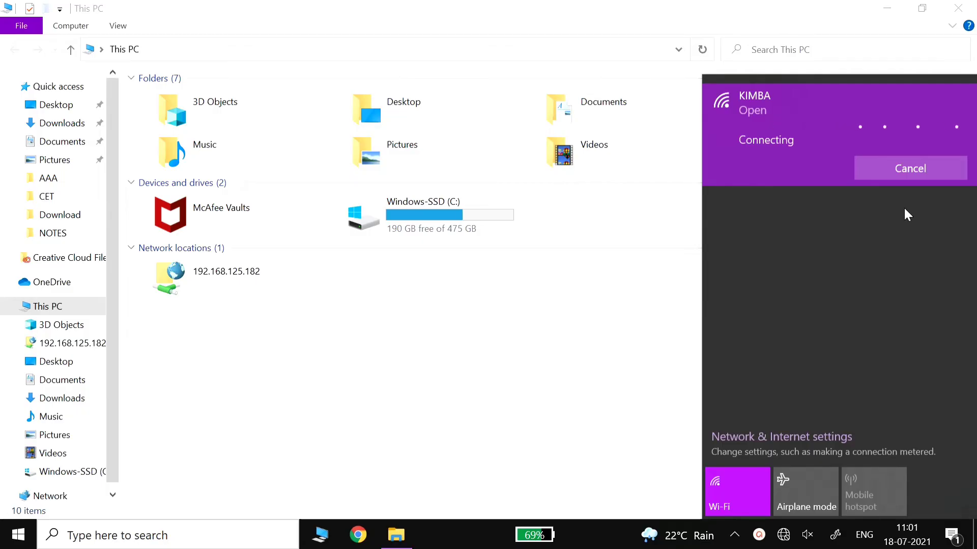
pyautogui.click(574, 298)
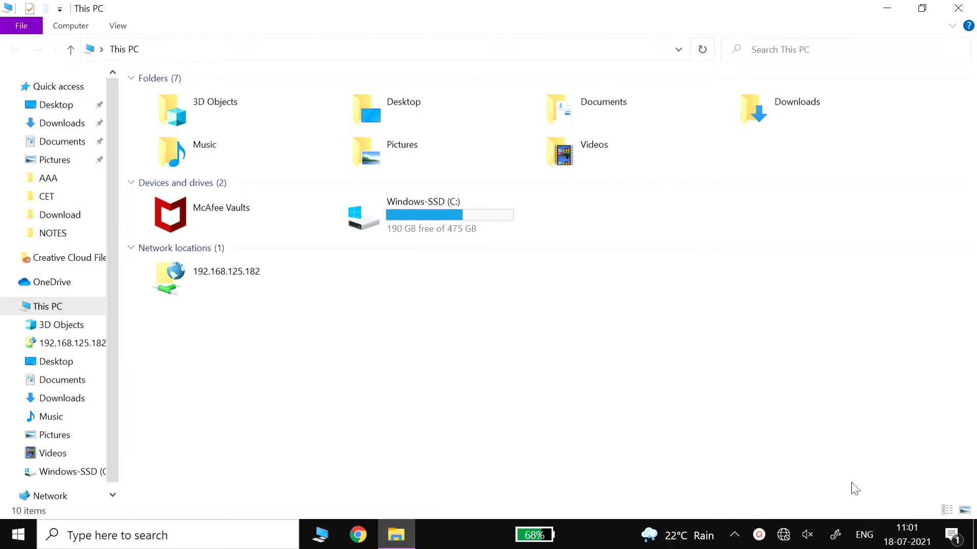
pyautogui.click(785, 535)
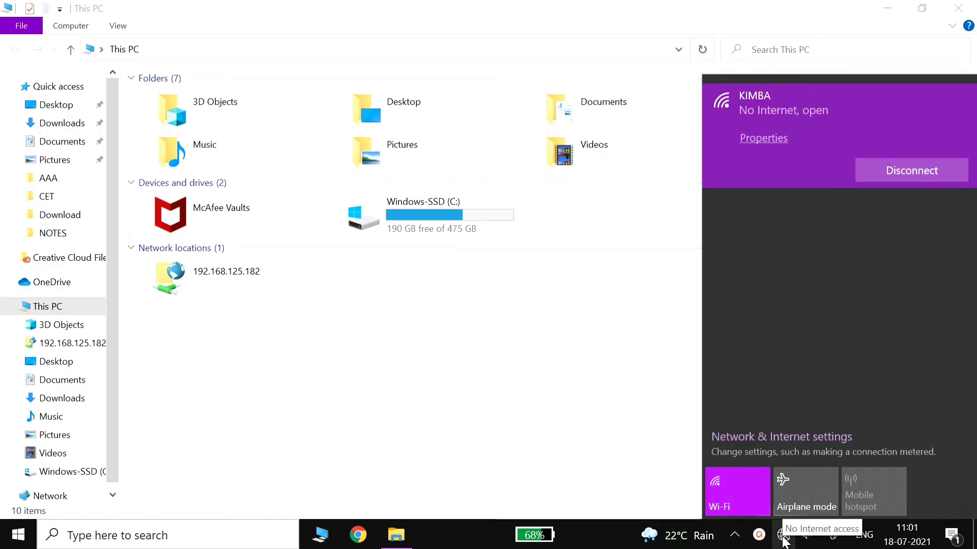
pyautogui.click(573, 441)
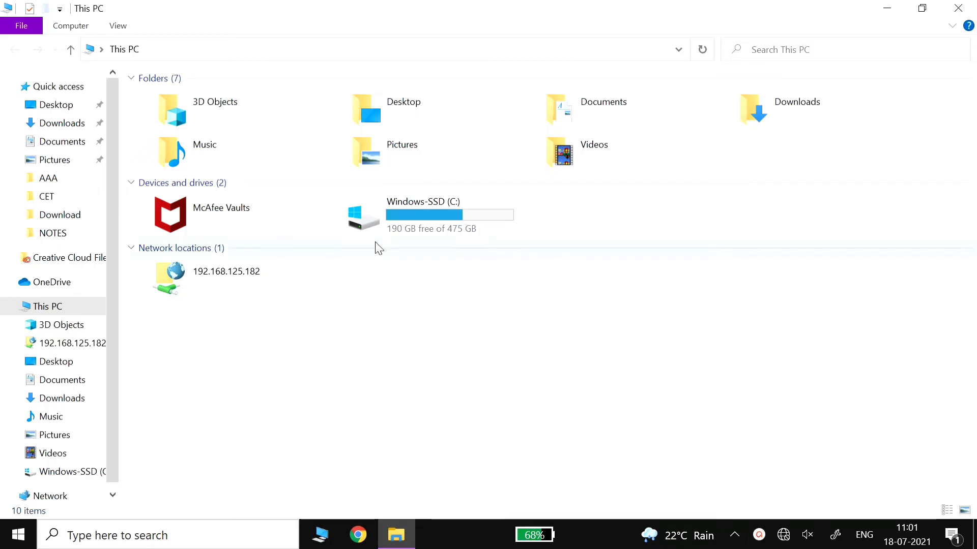
# Copy the video main (1).mp4 from the phone's AAA folder in the 192.168.125.182 network location.
pyautogui.doubleClick(236, 283)
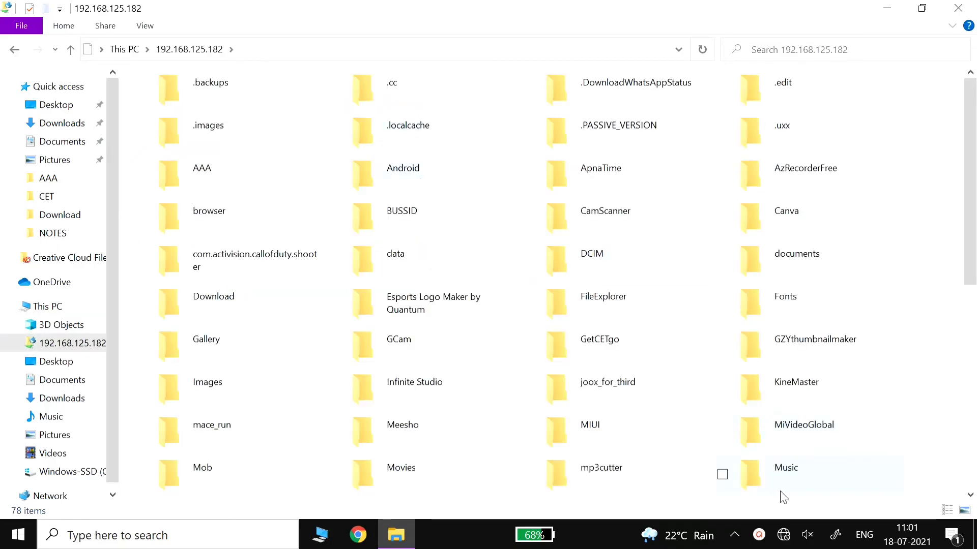
pyautogui.click(783, 535)
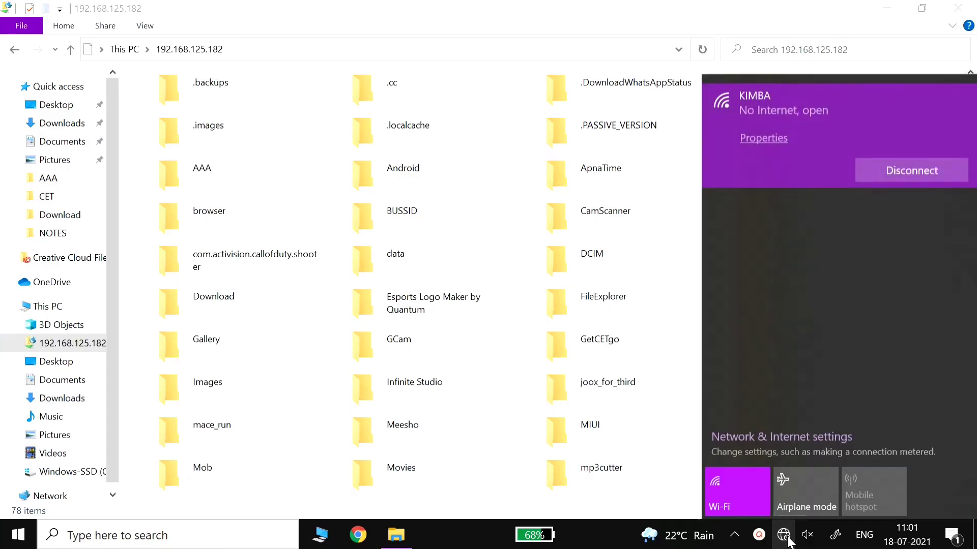
pyautogui.doubleClick(255, 171)
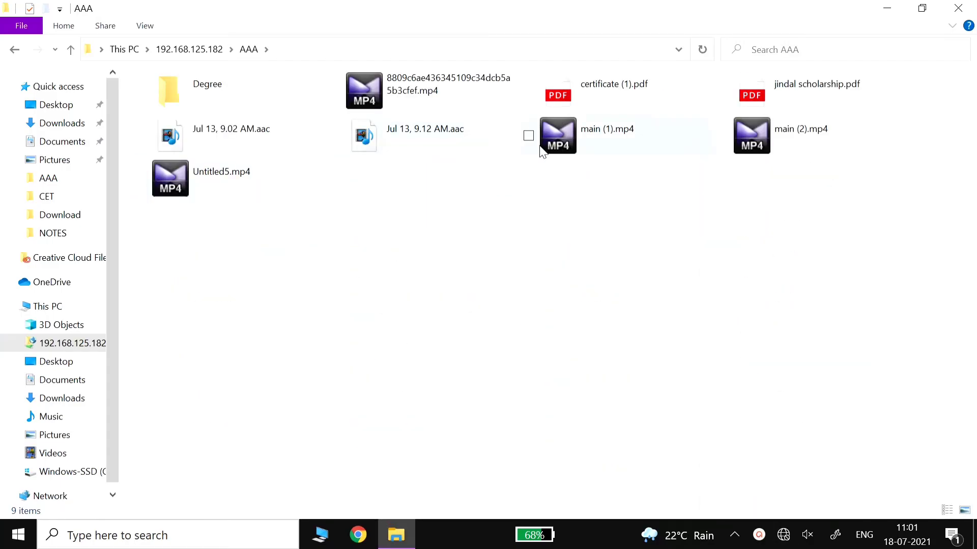
pyautogui.rightClick(280, 102)
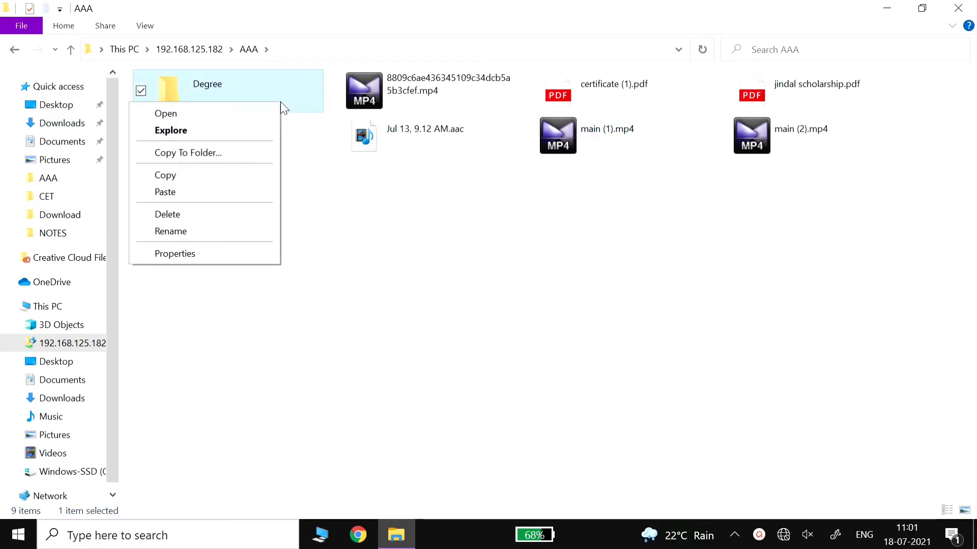
pyautogui.click(358, 180)
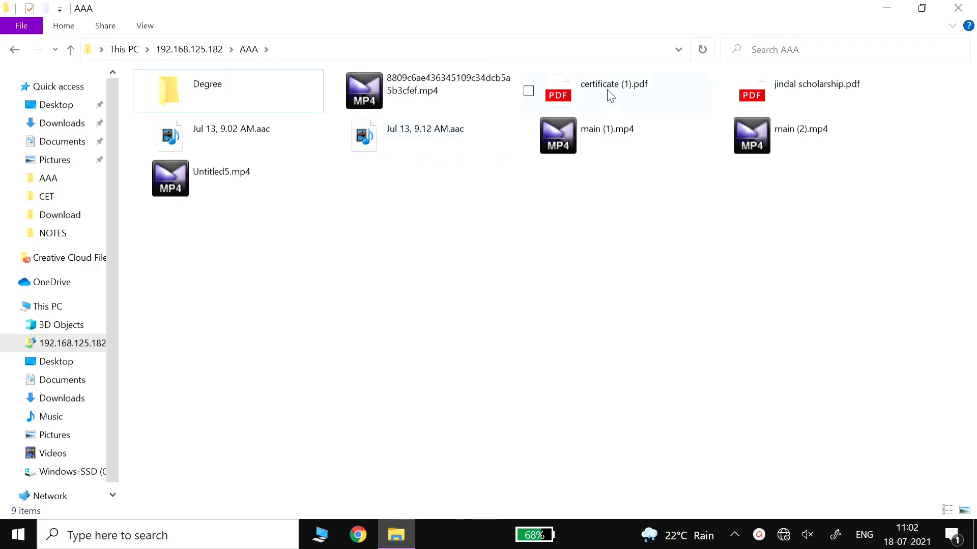
pyautogui.click(620, 133)
pyautogui.rightClick(620, 133)
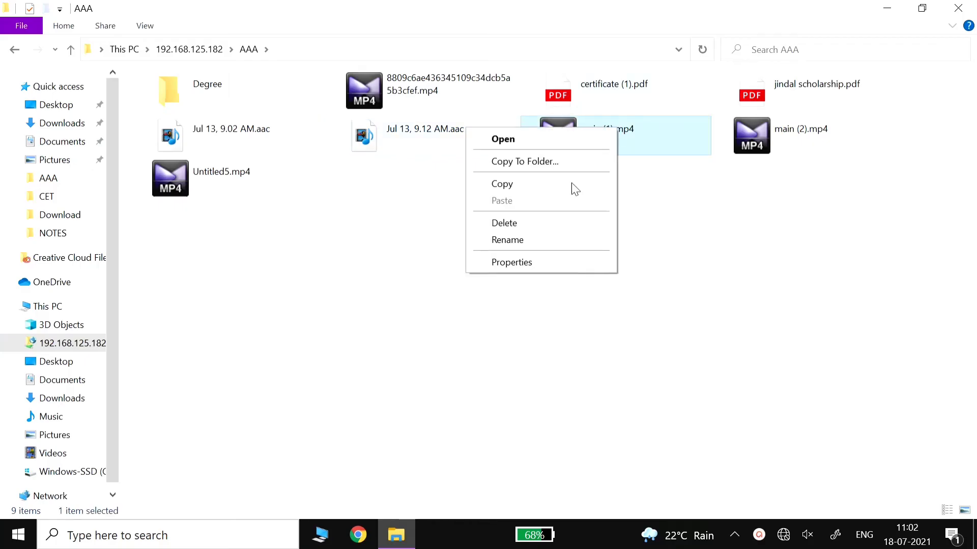
pyautogui.click(527, 190)
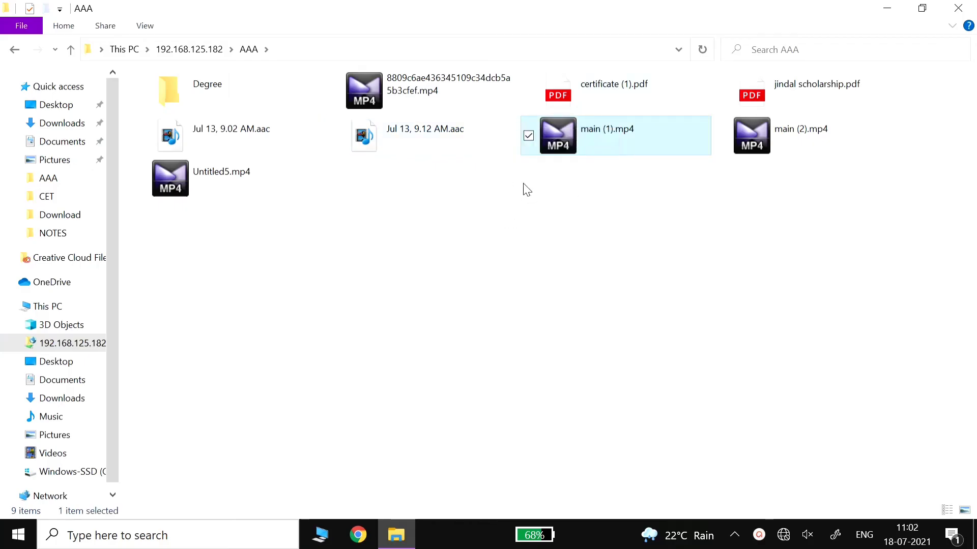
# Paste the copied video into the KIMBA folder on the Windows-SSD (C:) drive, and close the player after playing it.
pyautogui.click(61, 310)
pyautogui.doubleClick(366, 224)
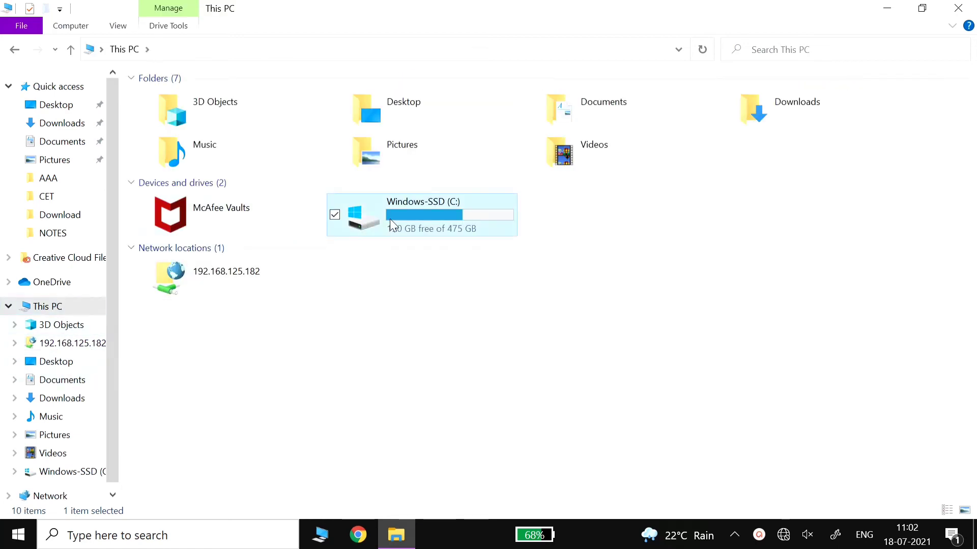
pyautogui.rightClick(612, 261)
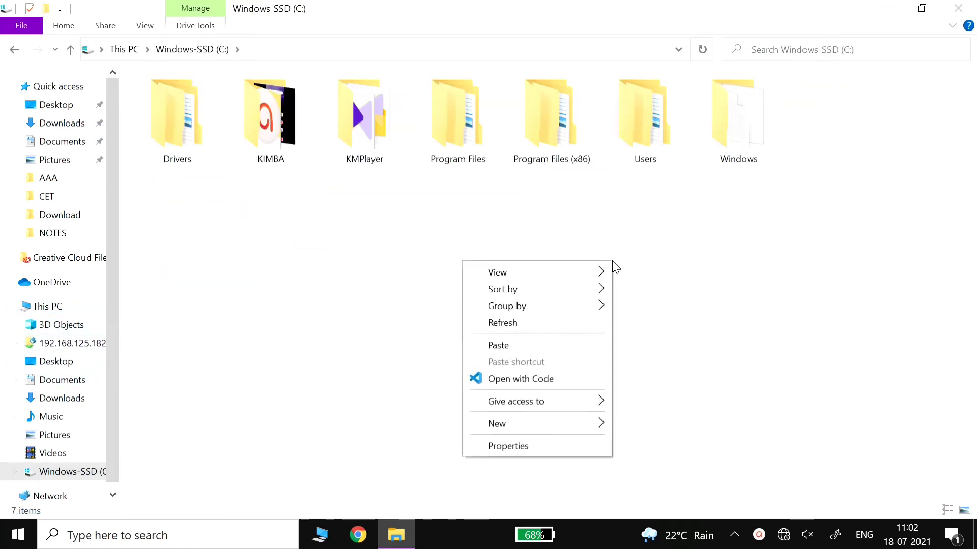
pyautogui.doubleClick(270, 145)
pyautogui.rightClick(408, 291)
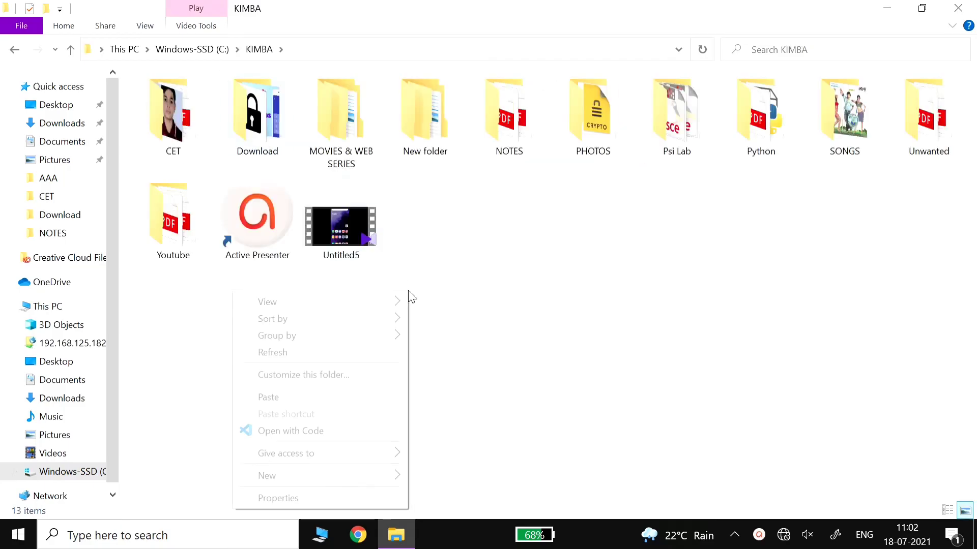
pyautogui.click(336, 398)
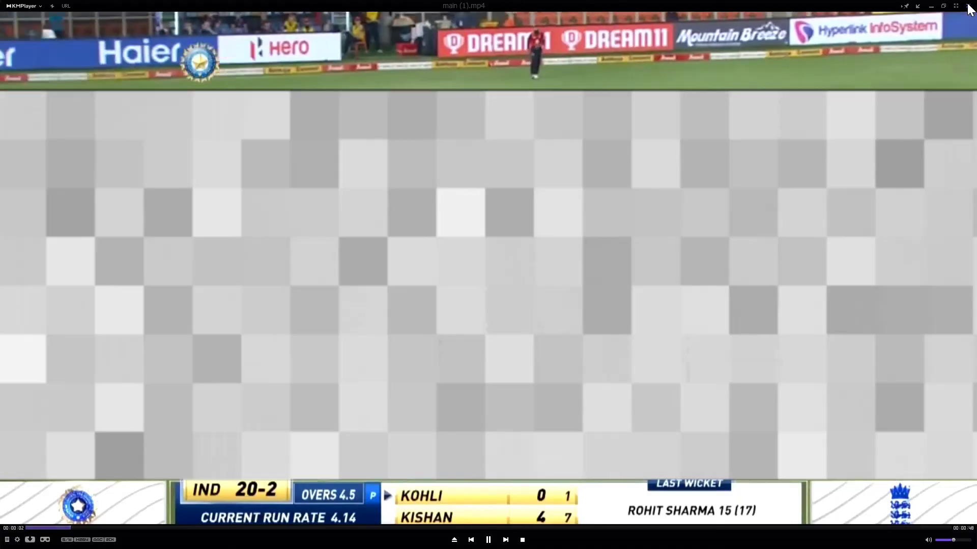
pyautogui.click(968, 6)
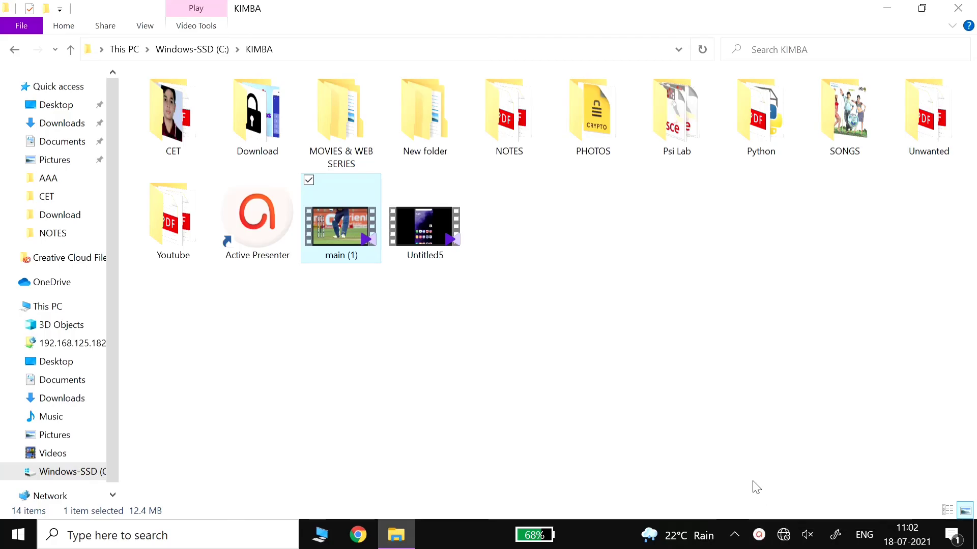
# Check the Wi-Fi connection status and reopen the phone's 192.168.125.182 network location.
pyautogui.moveTo(413, 526)
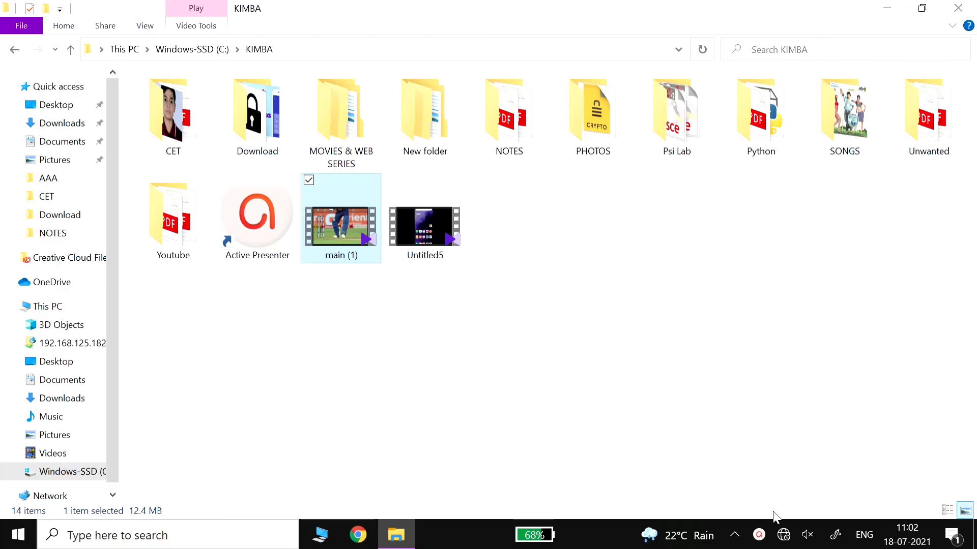
pyautogui.click(784, 534)
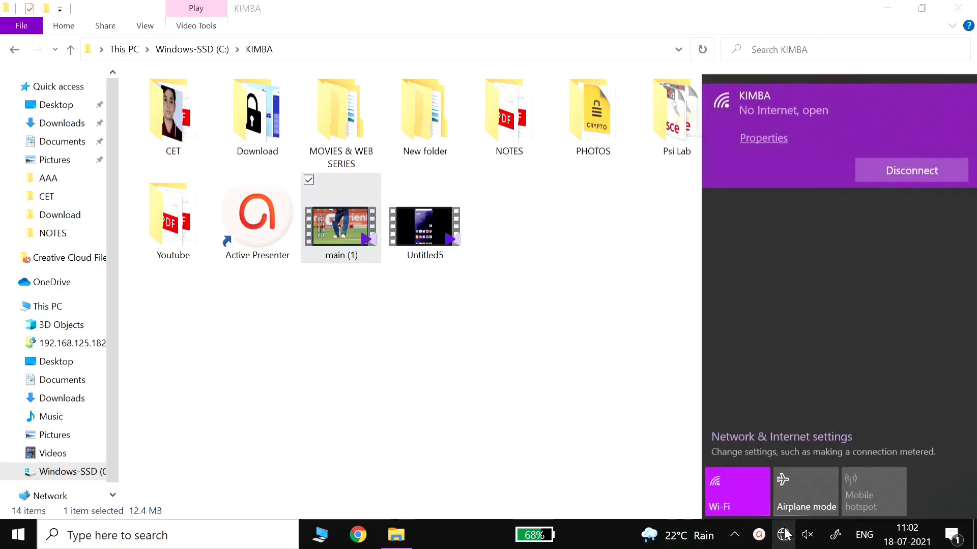
pyautogui.click(539, 374)
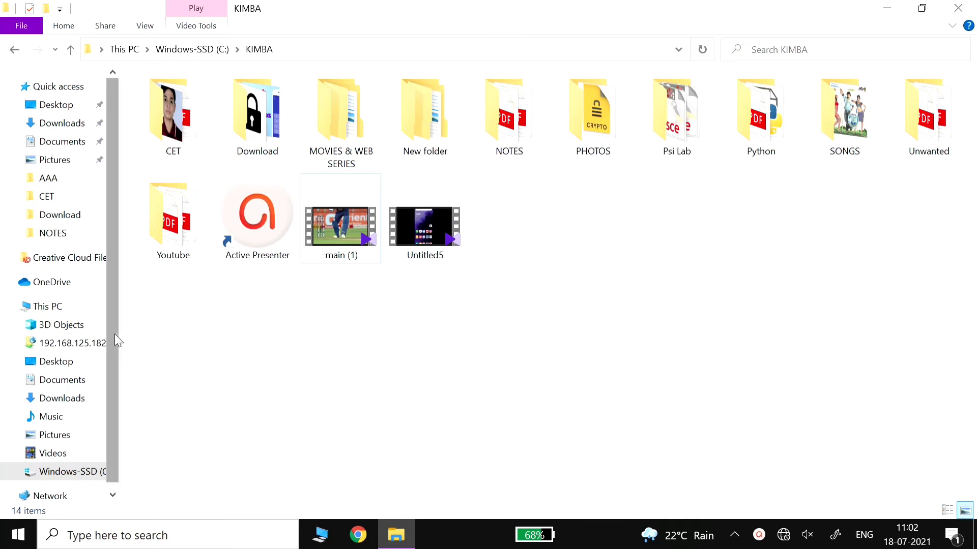
pyautogui.scroll(-1, 115, 337)
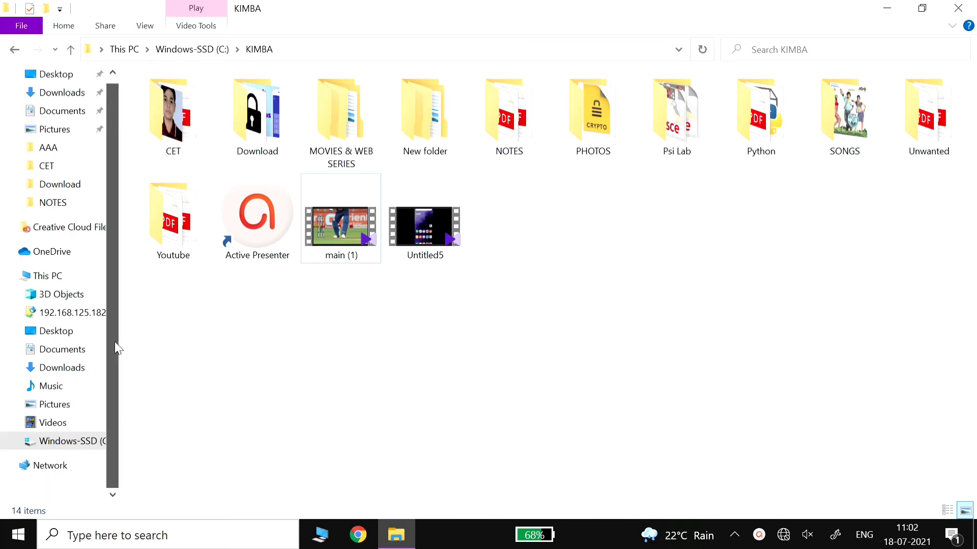
pyautogui.click(71, 313)
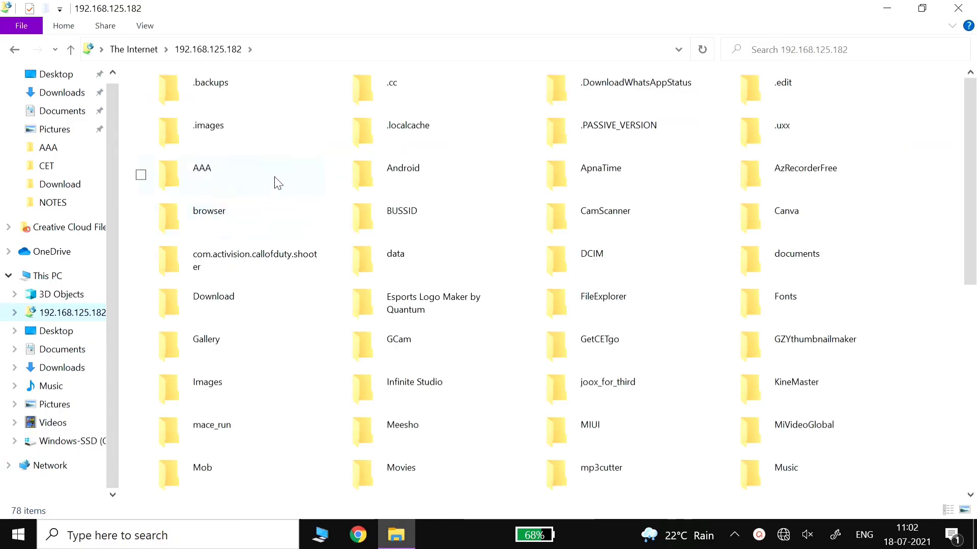
# Open the Instagram folder inside the phone's Movies folder in the 192.168.125.182 network location.
pyautogui.click(274, 176)
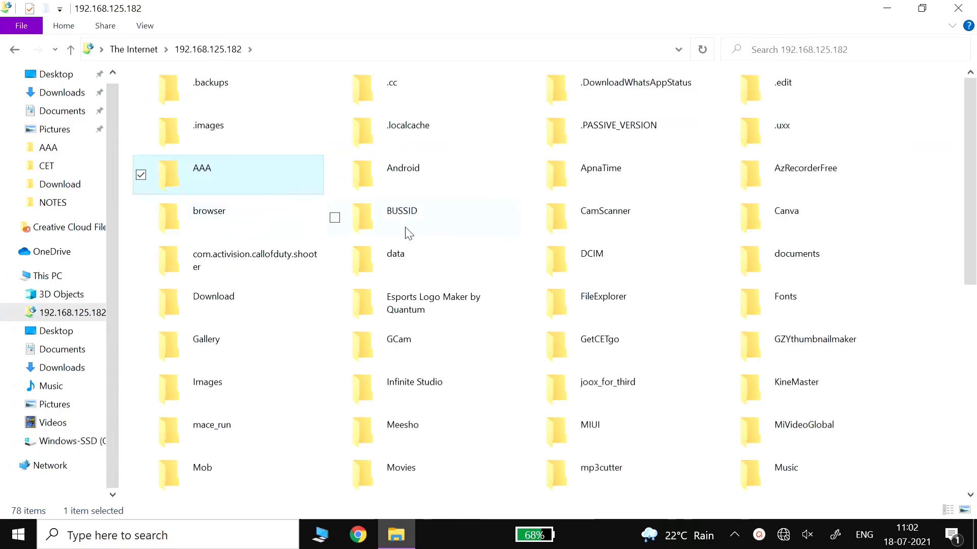
pyautogui.press('m')
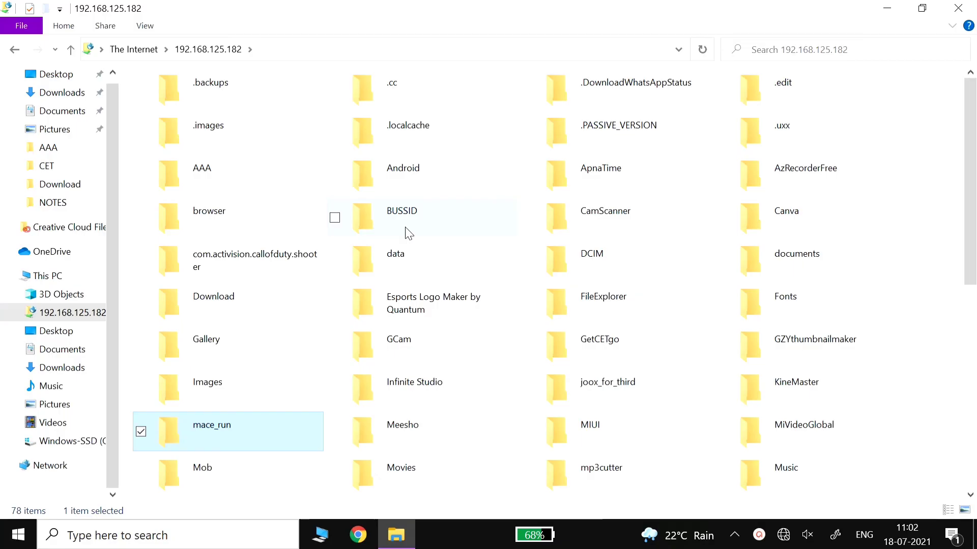
pyautogui.write('mov')
pyautogui.press('Return')
pyautogui.press('i')
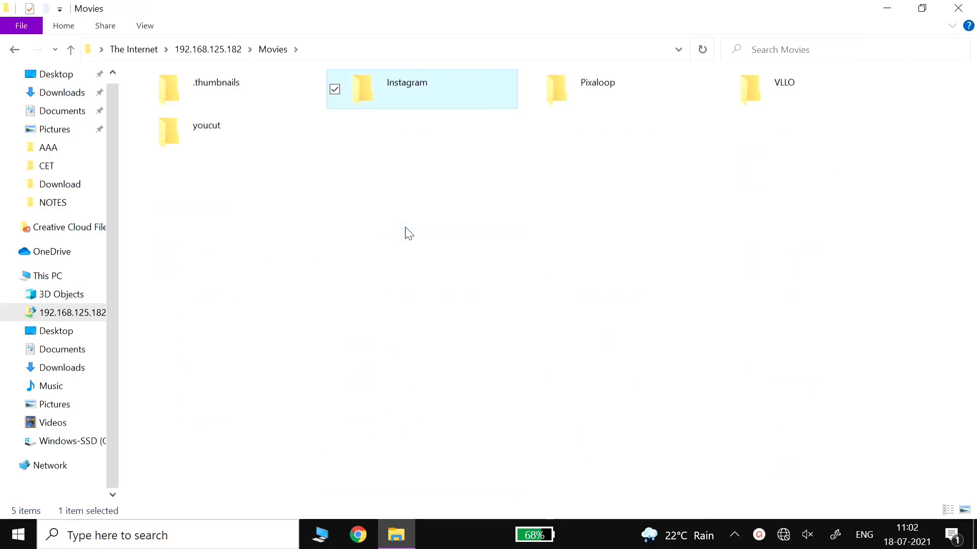
pyautogui.press('Return')
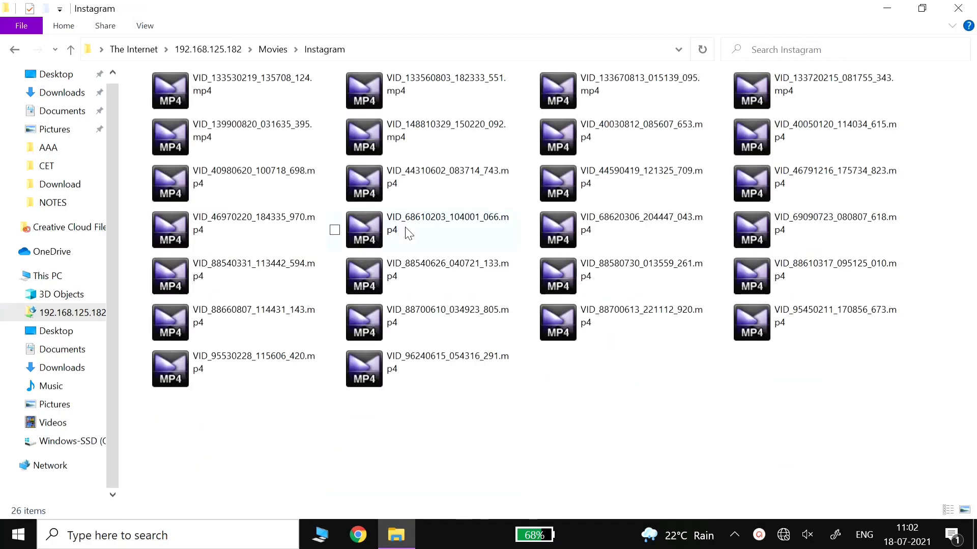
# Copy the video VID_133560803_182333_551.mp4 from the phone's Instagram folder.
pyautogui.press('v')
pyautogui.press('super+2')
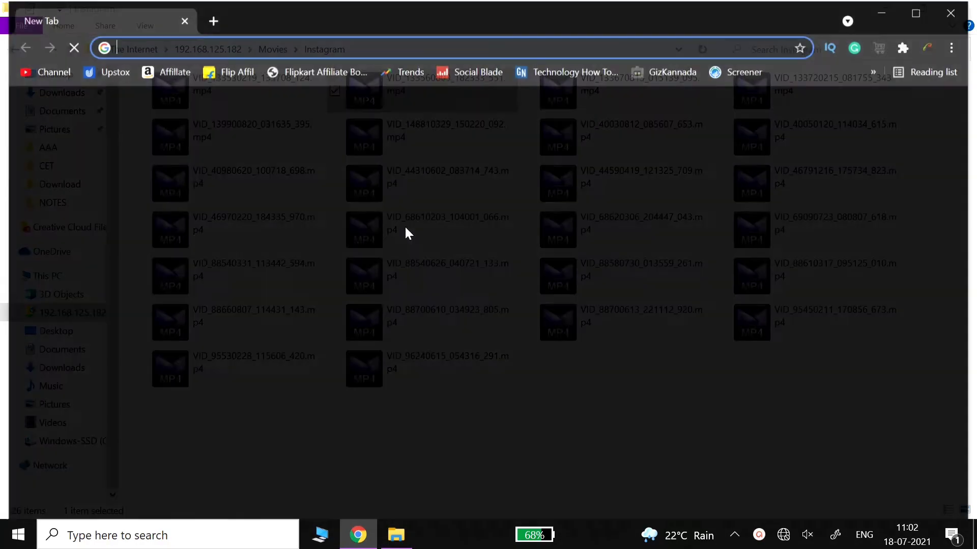
pyautogui.click(954, 11)
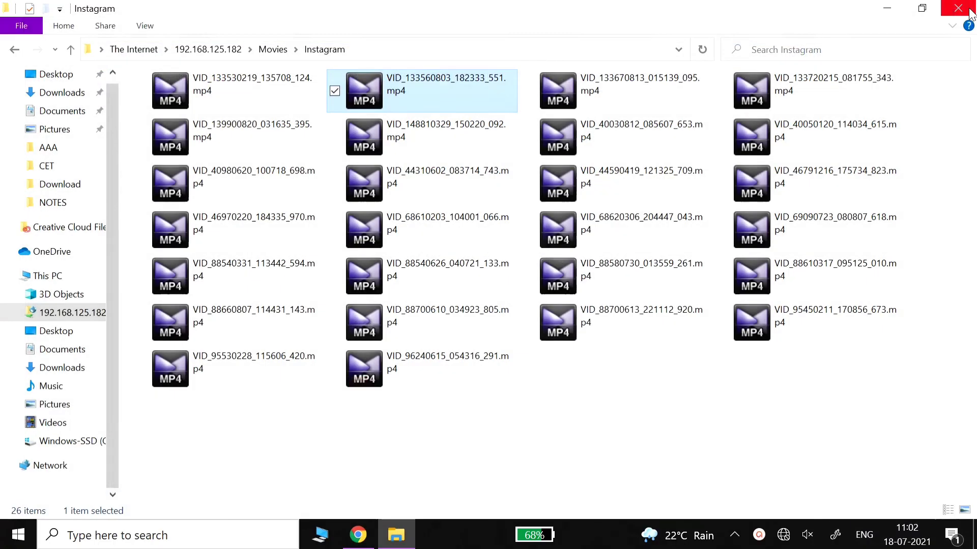
pyautogui.rightClick(386, 97)
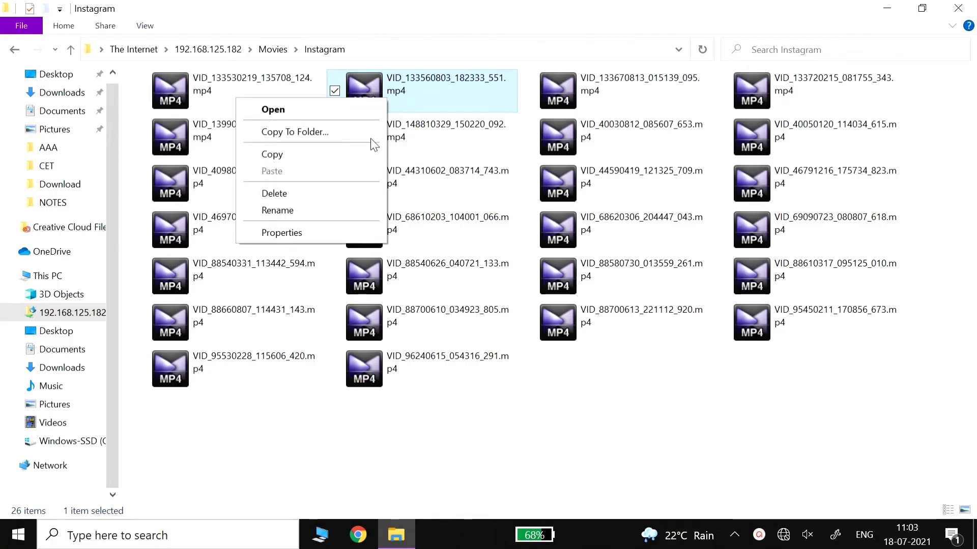
pyautogui.click(323, 156)
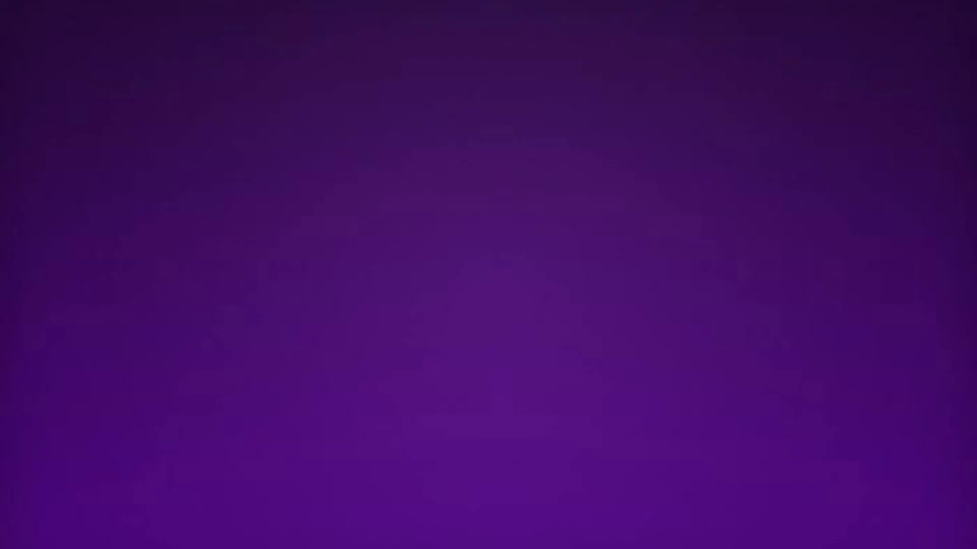